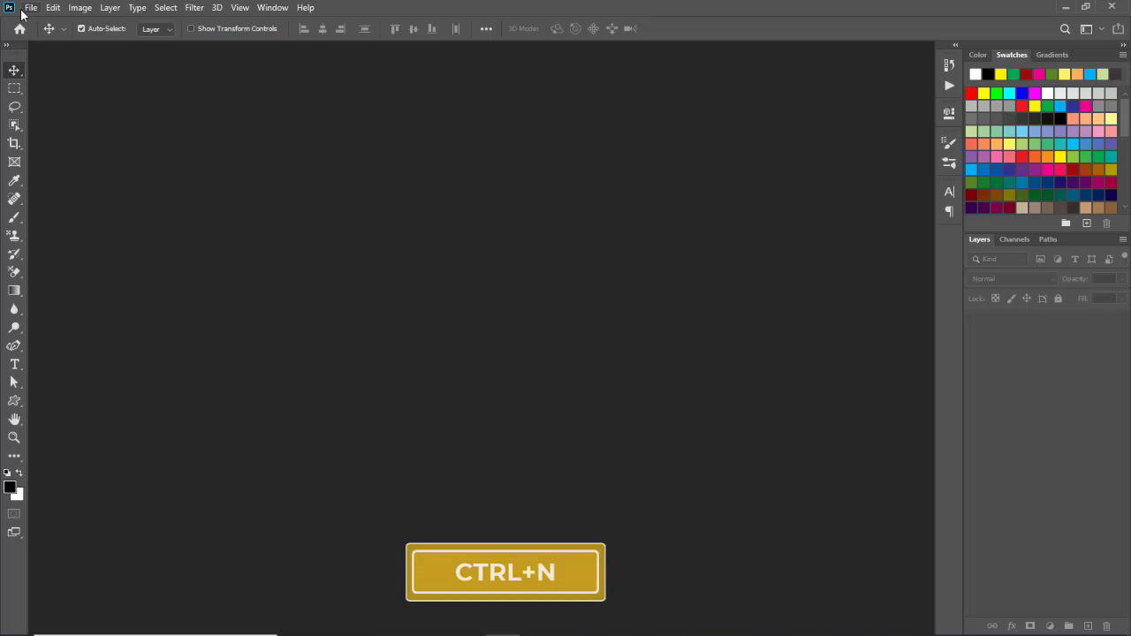
Create a 1920×1080 document named 'Text' at 72 ppi and fit it on screen.
{"action": "left_click", "coordinate": [30, 8]}
{"action": "left_click", "coordinate": [83, 24]}
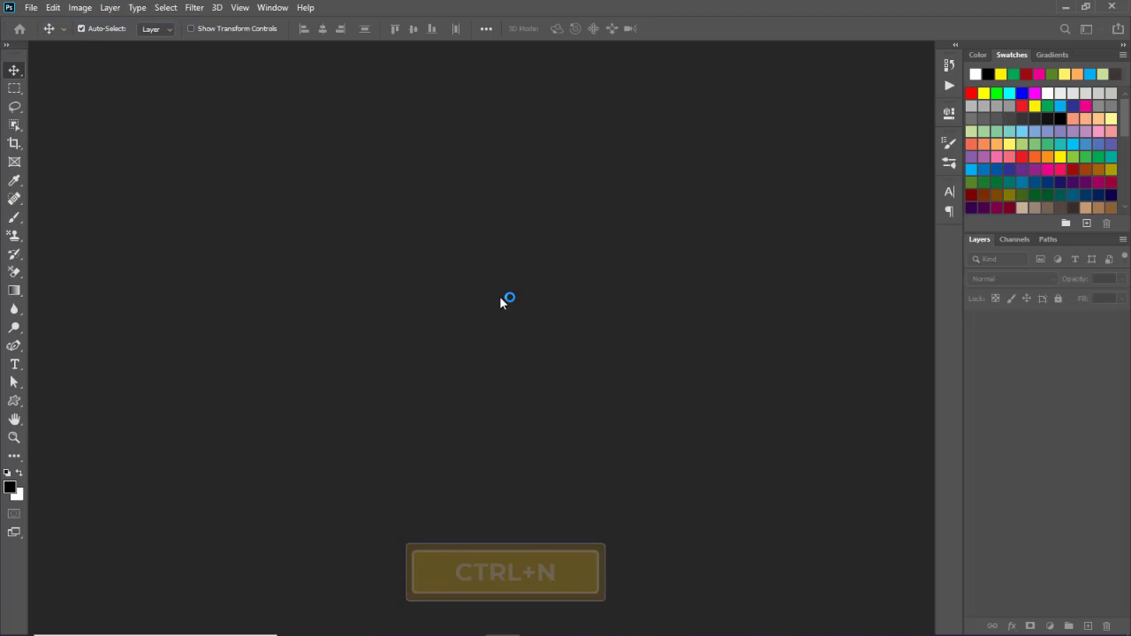
{"action": "left_click", "coordinate": [815, 194]}
{"action": "type", "text": "Text"}
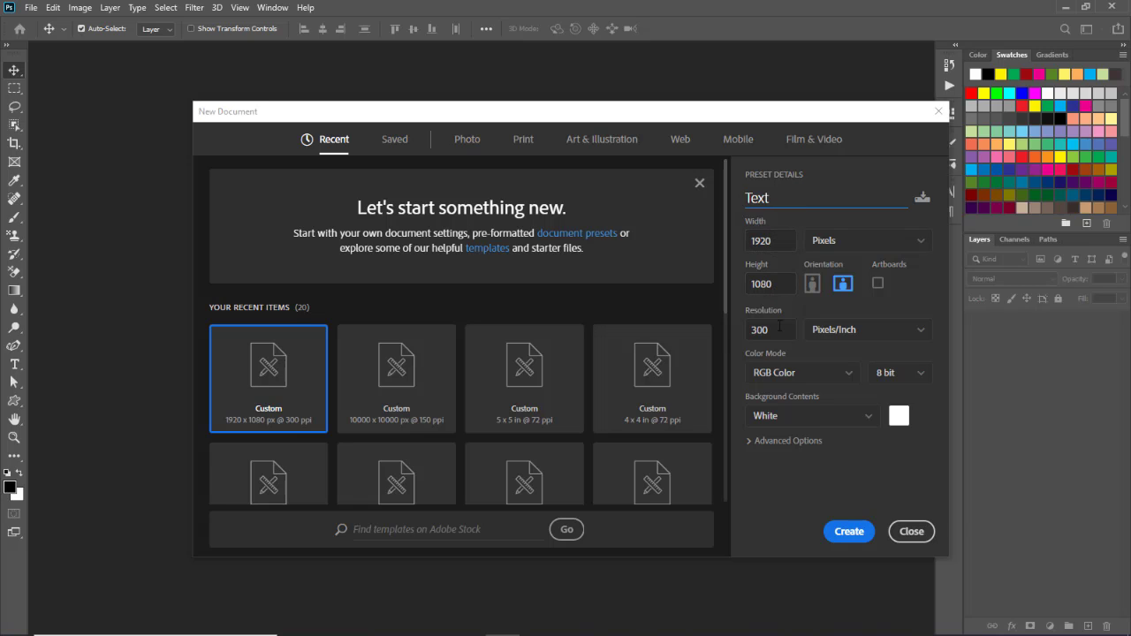
{"action": "double_click", "coordinate": [778, 327]}
{"action": "type", "text": "72"}
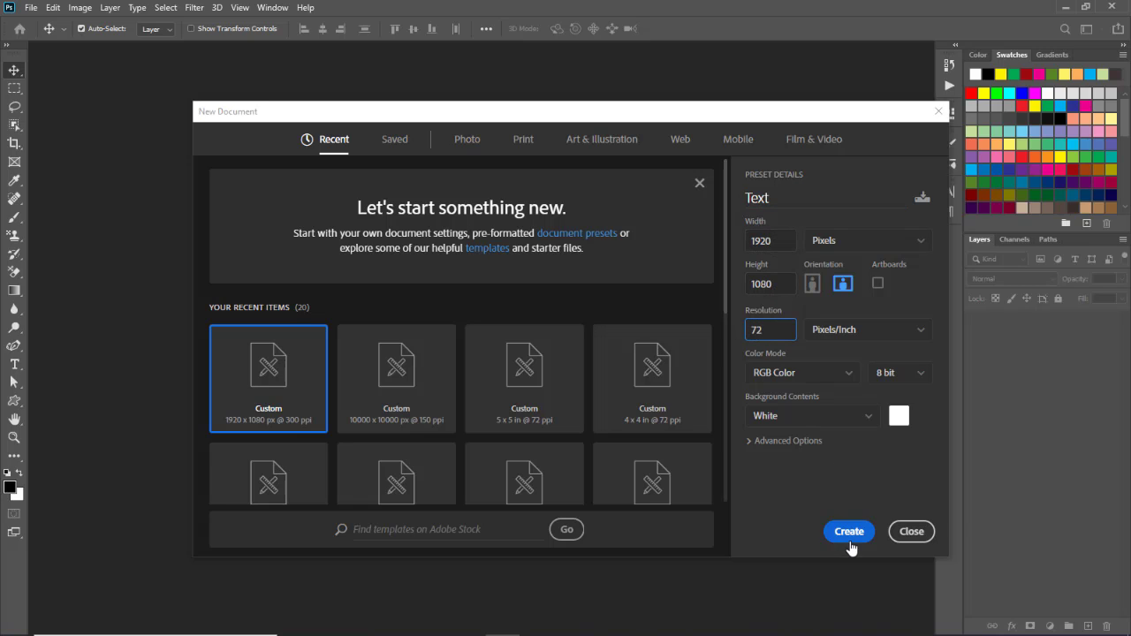
{"action": "left_click", "coordinate": [848, 534]}
{"action": "key", "text": "ctrl+0"}
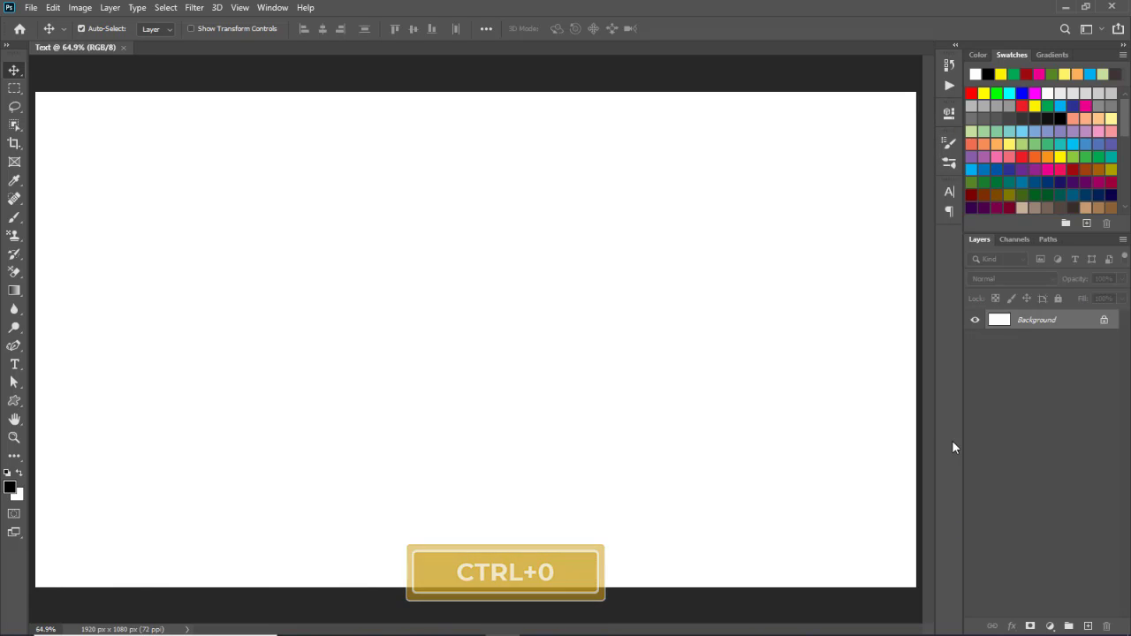
Type FOREST near the canvas centre and set it in Clarendon Blk BT Black.
{"action": "key", "text": "t"}
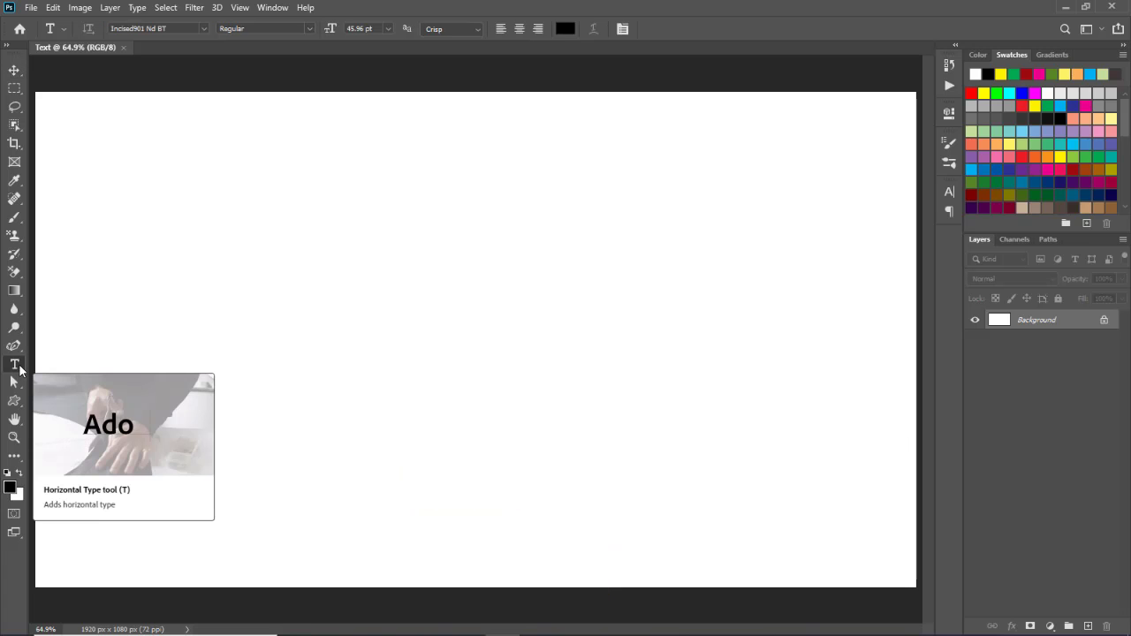
{"action": "left_click", "coordinate": [435, 282]}
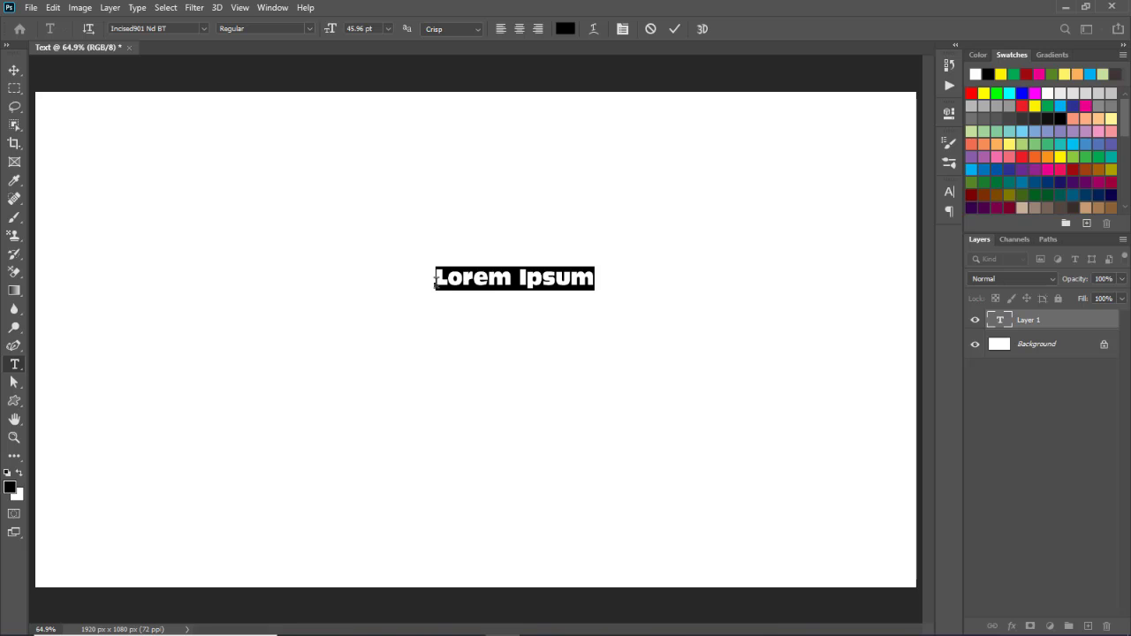
{"action": "left_click", "coordinate": [435, 281]}
{"action": "key", "text": "ctrl+a"}
{"action": "type", "text": "FOREST"}
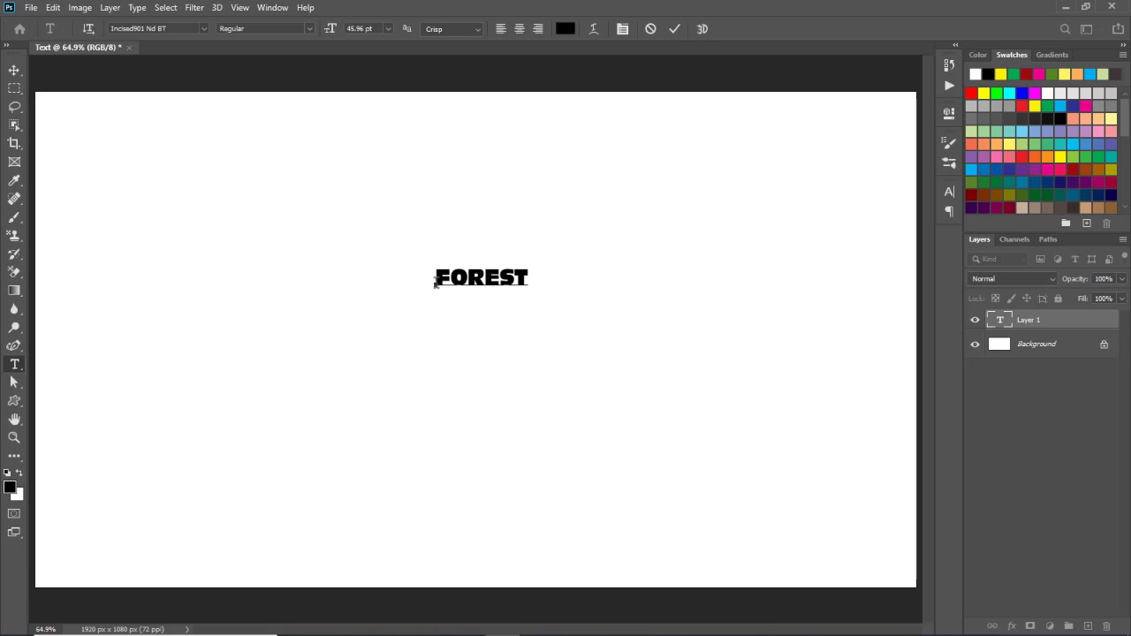
{"action": "left_click", "coordinate": [202, 29]}
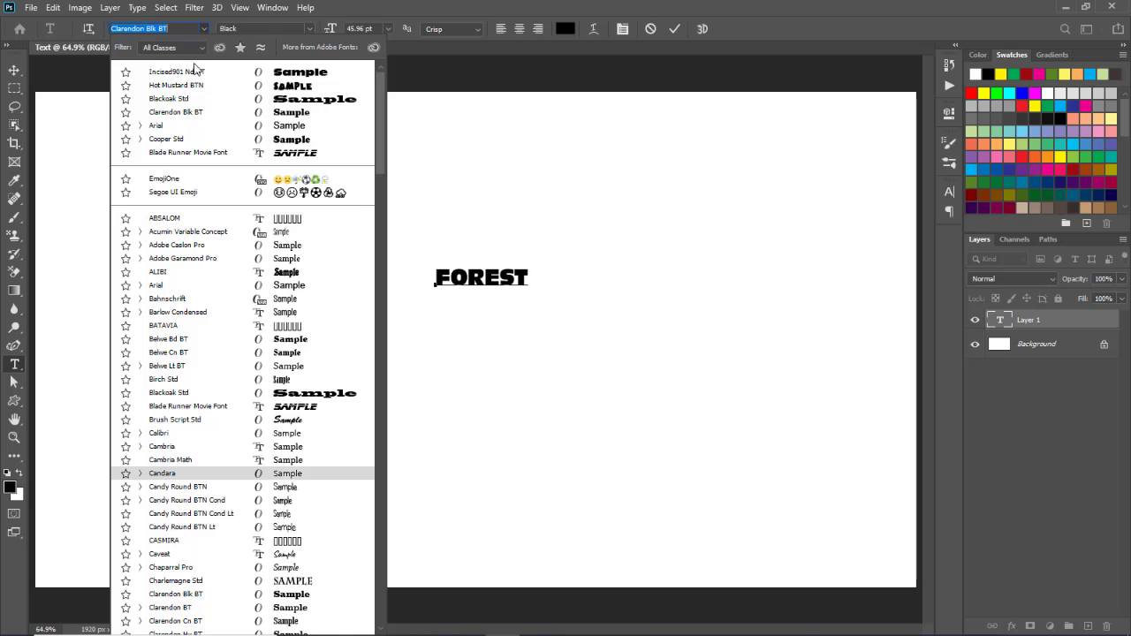
{"action": "left_click", "coordinate": [449, 44]}
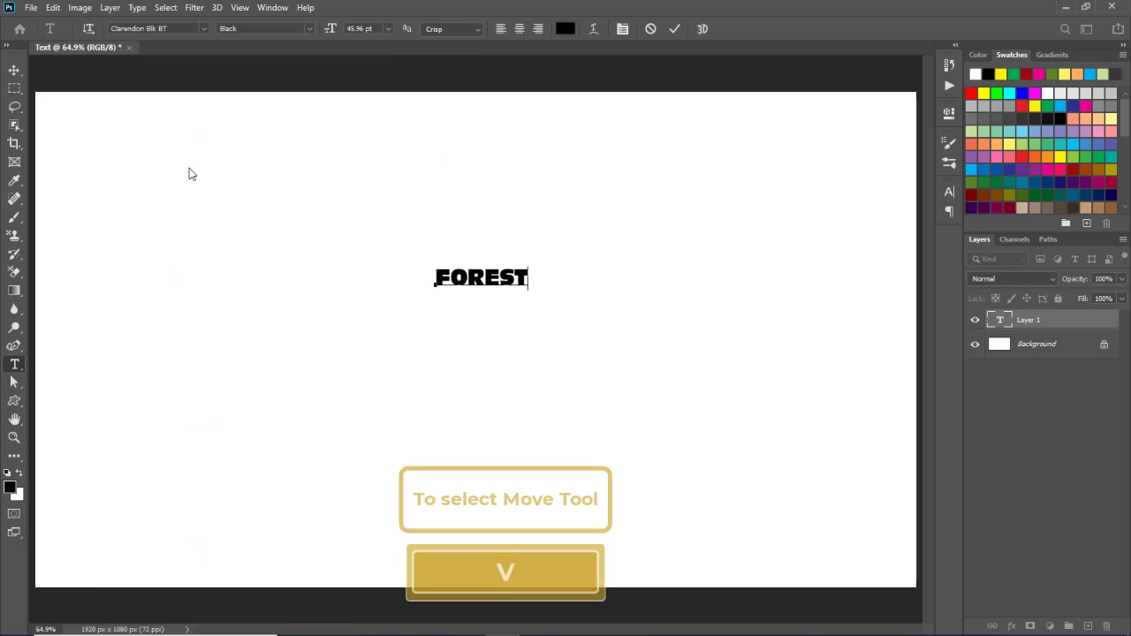
Scale the FOREST text up to nearly the full canvas width and commit the resize.
{"action": "left_click", "coordinate": [14, 70]}
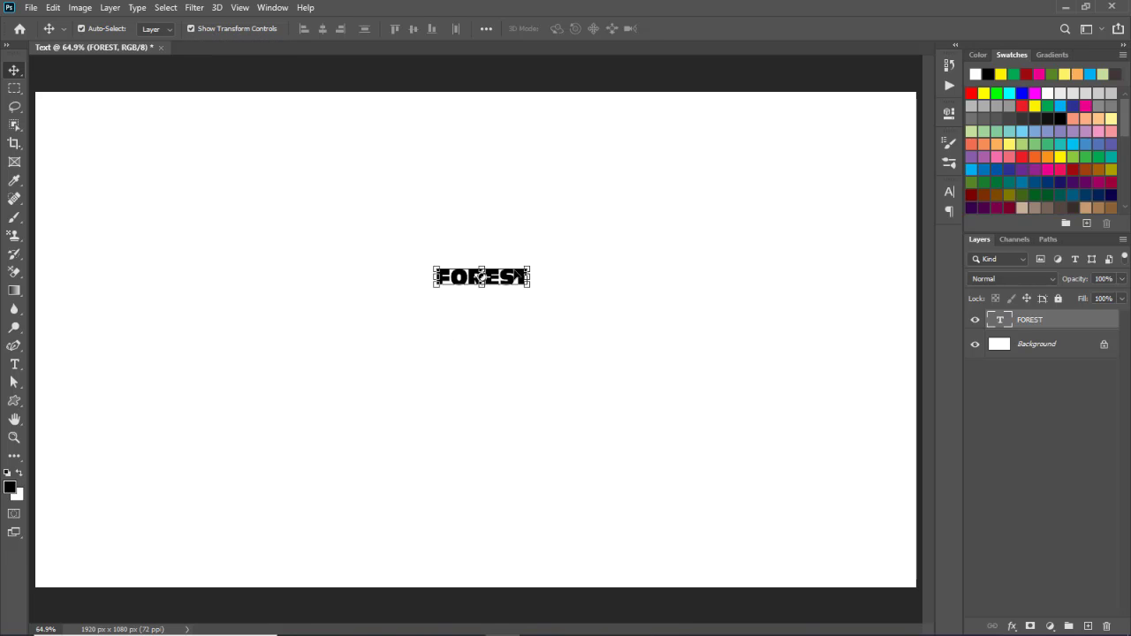
{"action": "mouse_move", "coordinate": [528, 265]}
{"action": "left_mouse_down"}
{"action": "mouse_move", "coordinate": [680, 204]}
{"action": "mouse_move", "coordinate": [802, 178]}
{"action": "mouse_move", "coordinate": [883, 115]}
{"action": "left_mouse_up"}
{"action": "mouse_move", "coordinate": [435, 289]}
{"action": "left_mouse_down"}
{"action": "mouse_move", "coordinate": [55, 472]}
{"action": "mouse_move", "coordinate": [81, 473]}
{"action": "left_mouse_up"}
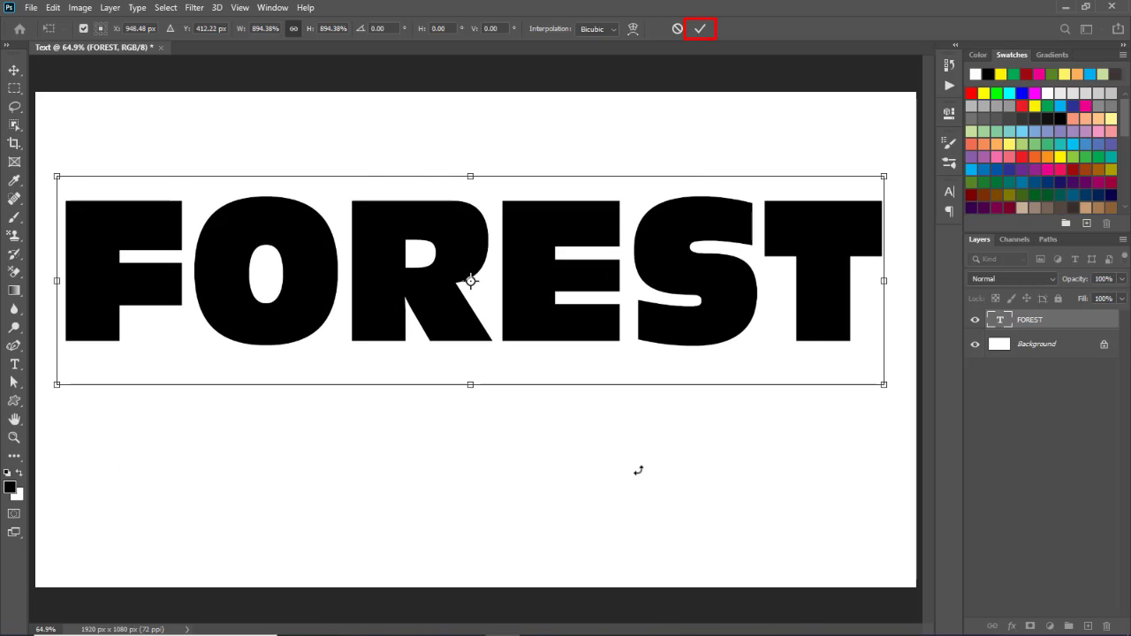
{"action": "key", "text": "Return"}
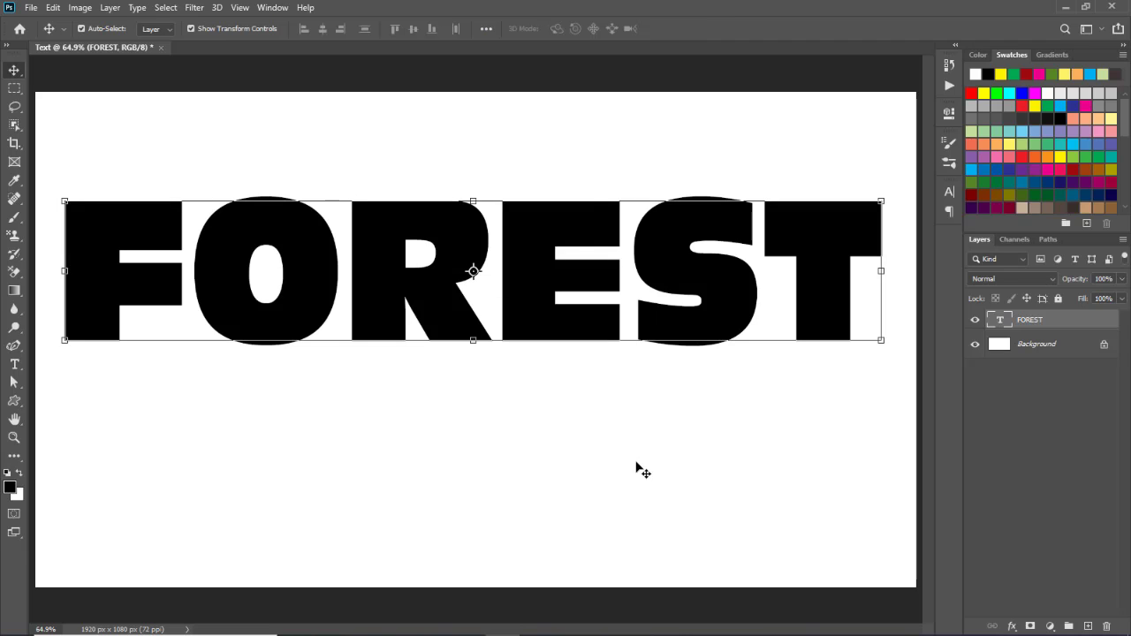
Lower the FOREST text to the canvas's vertical centre, aligning it with smart guides.
{"action": "left_click", "coordinate": [191, 29]}
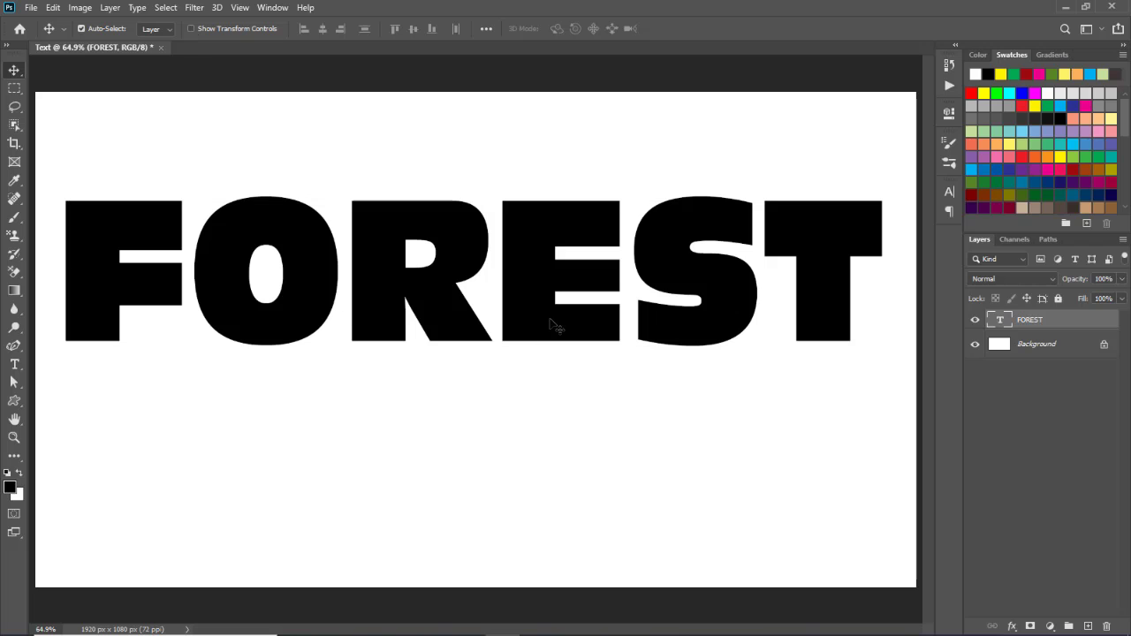
{"action": "left_click_drag", "start_coordinate": [548, 304], "coordinate": [549, 382]}
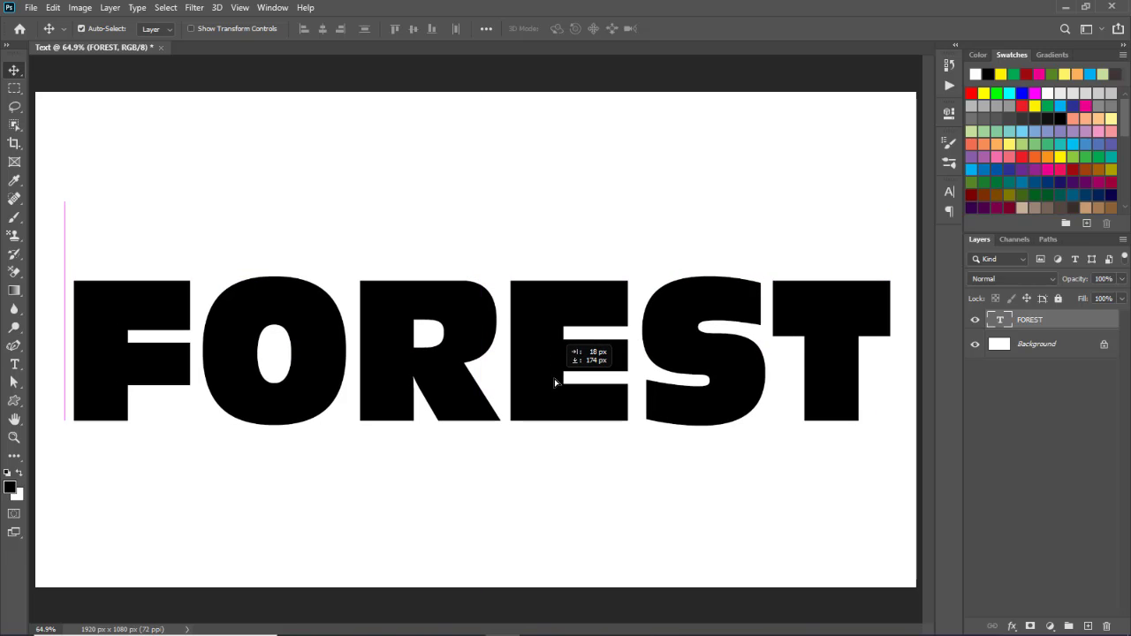
{"action": "mouse_move", "coordinate": [549, 383]}
{"action": "left_mouse_down"}
{"action": "mouse_move", "coordinate": [545, 359]}
{"action": "mouse_move", "coordinate": [522, 354]}
{"action": "mouse_move", "coordinate": [555, 349]}
{"action": "mouse_move", "coordinate": [546, 372]}
{"action": "mouse_move", "coordinate": [547, 363]}
{"action": "left_mouse_up"}
Place the FOREST bamboo photo from the source folder, enlarged to cover the canvas.
{"action": "key", "text": "alt+Tab"}
{"action": "left_click", "coordinate": [781, 212]}
{"action": "mouse_move", "coordinate": [781, 212]}
{"action": "left_mouse_down"}
{"action": "mouse_move", "coordinate": [591, 448]}
{"action": "mouse_move", "coordinate": [553, 467]}
{"action": "left_mouse_up"}
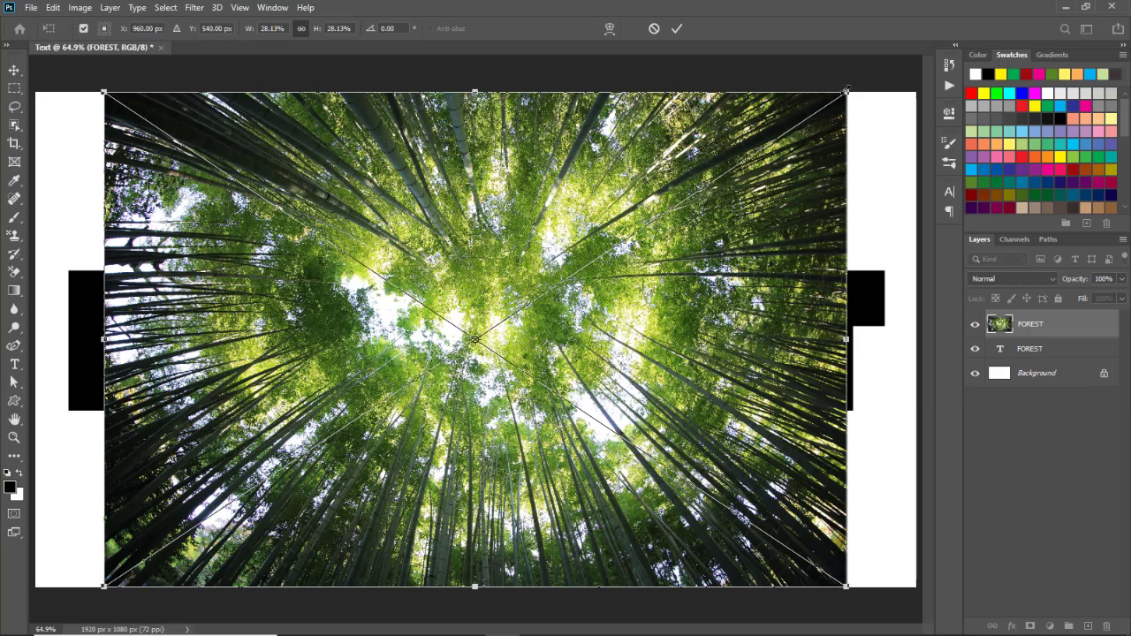
{"action": "left_click_drag", "start_coordinate": [103, 586], "coordinate": [19, 622]}
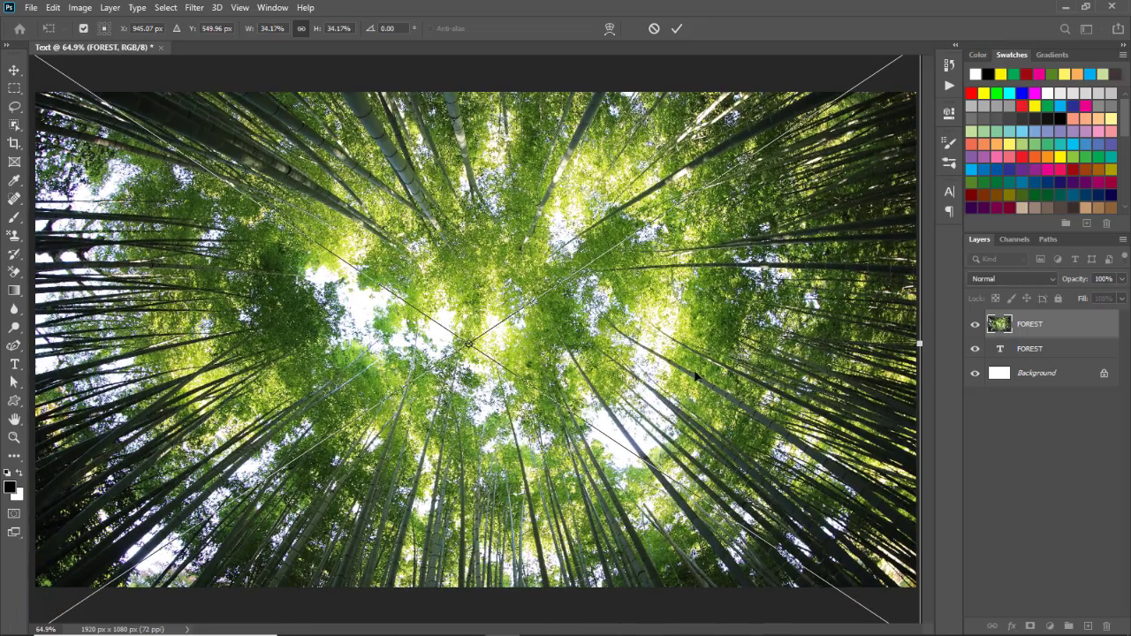
{"action": "left_click", "coordinate": [677, 28]}
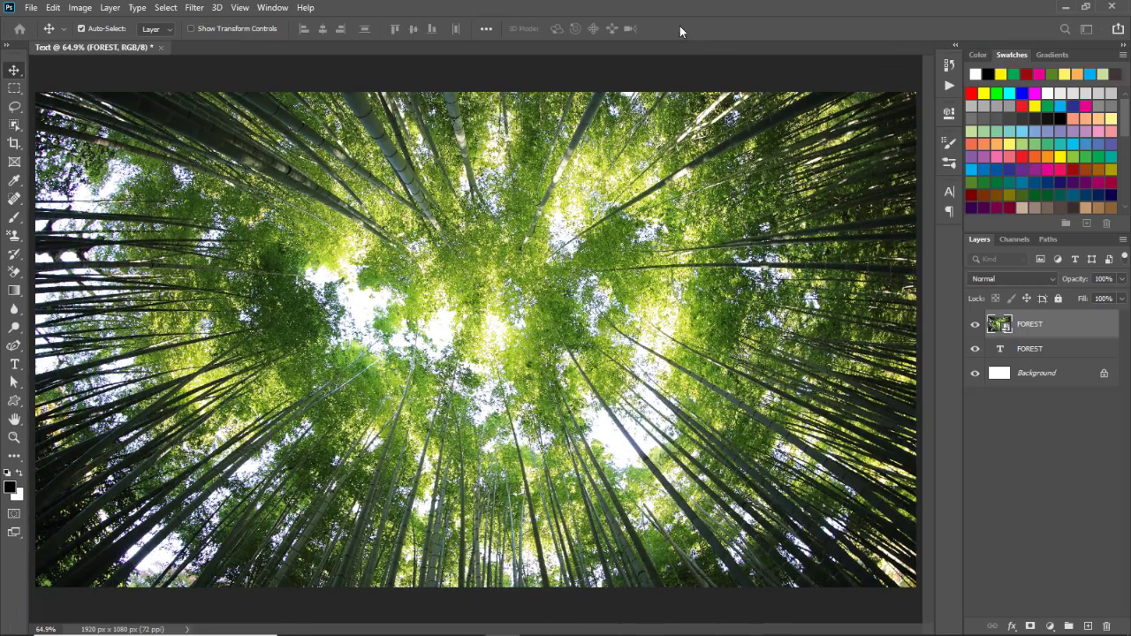
Make a hidden 'FOREST copy' of the photo layer, placed below the text layer.
{"action": "left_click", "coordinate": [1060, 329]}
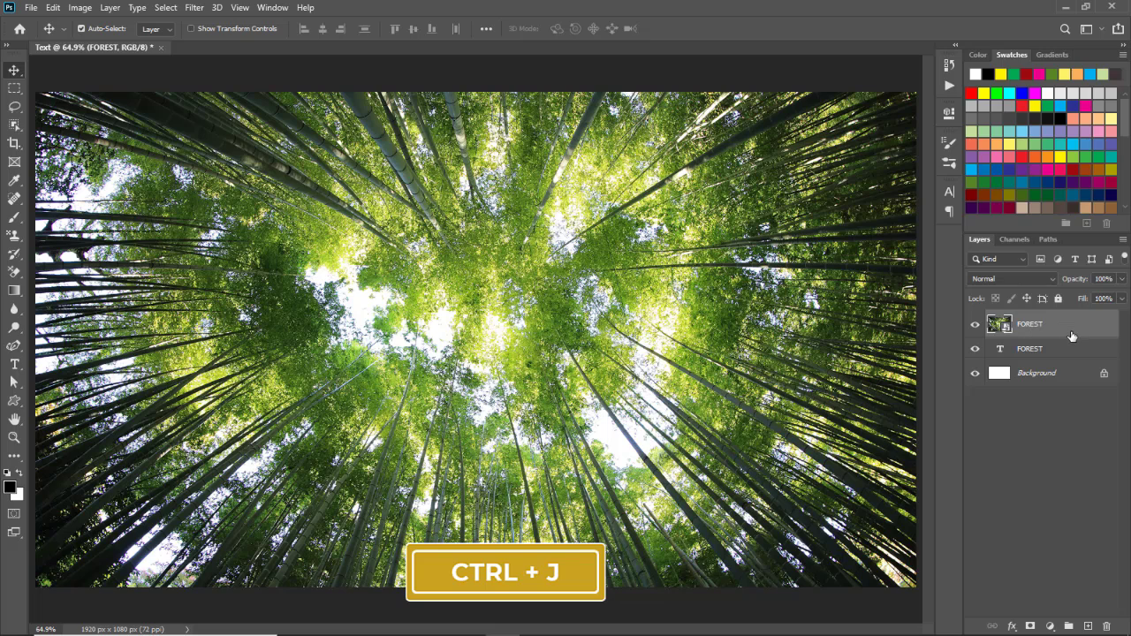
{"action": "key", "text": "ctrl+j"}
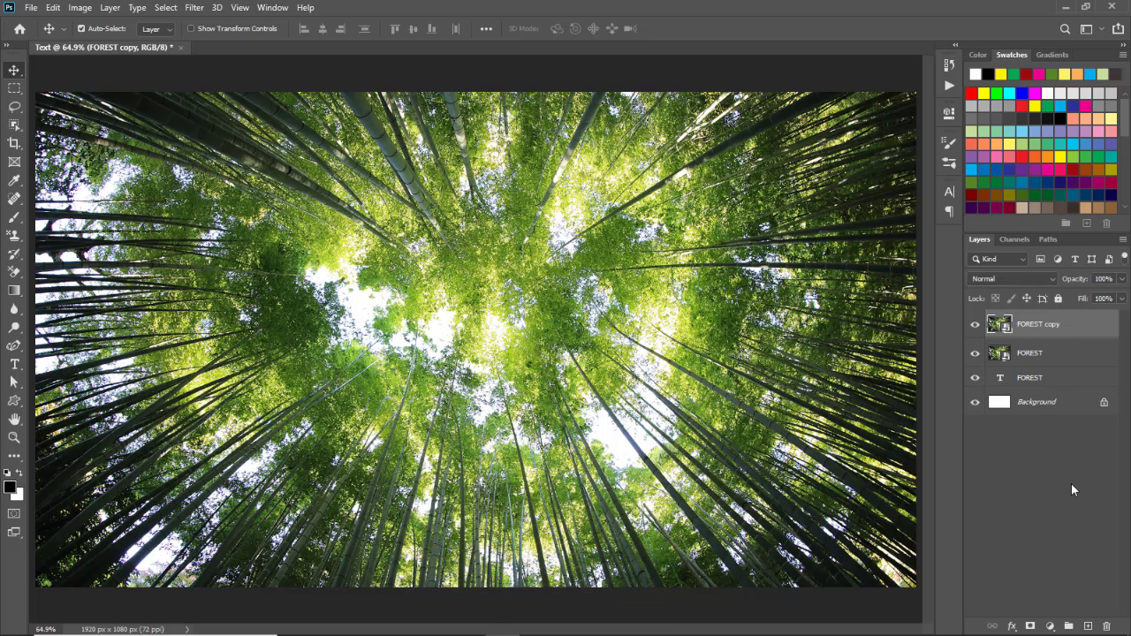
{"action": "left_click", "coordinate": [975, 326]}
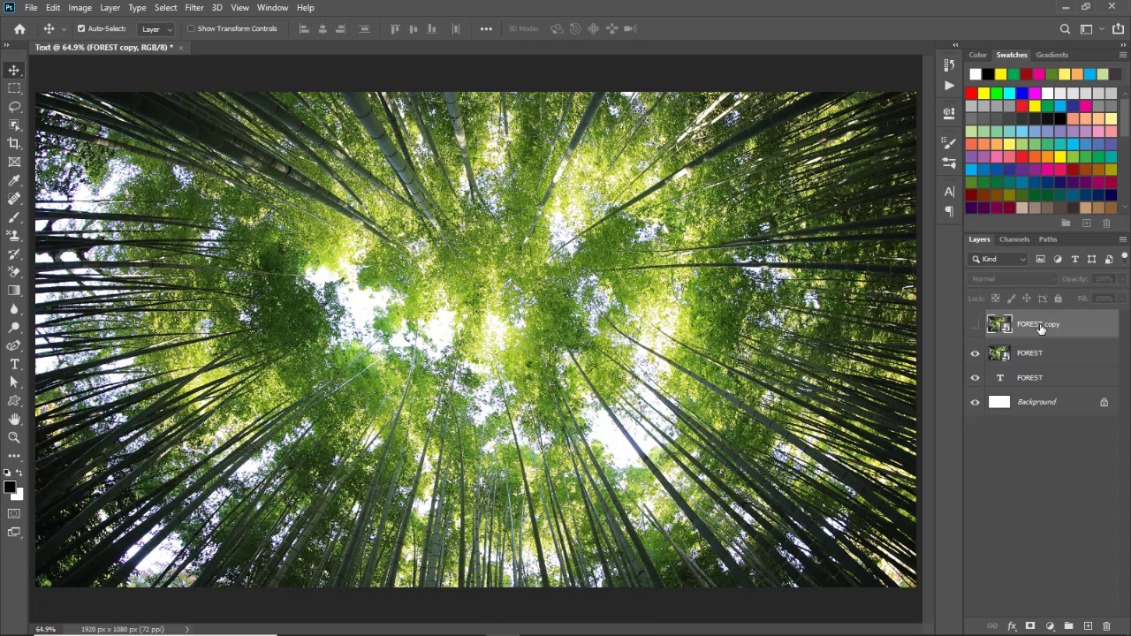
{"action": "left_click_drag", "start_coordinate": [1042, 330], "coordinate": [1046, 386]}
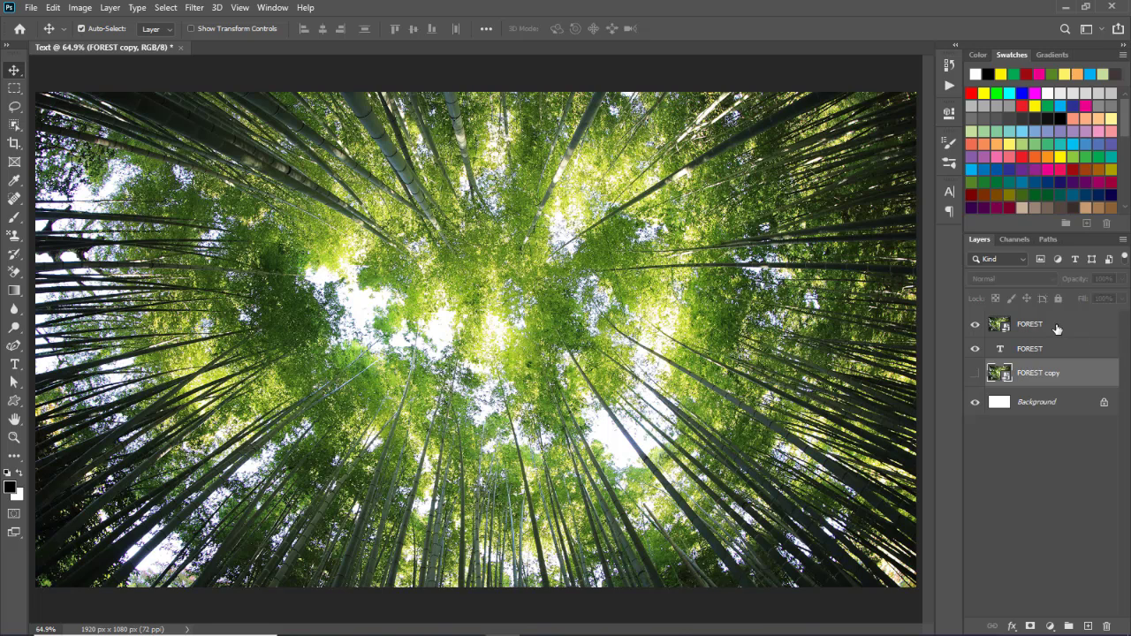
Clip the top bamboo photo to the FOREST text and shift it down inside the letters.
{"action": "left_click", "coordinate": [1058, 329]}
{"action": "right_click", "coordinate": [1057, 328]}
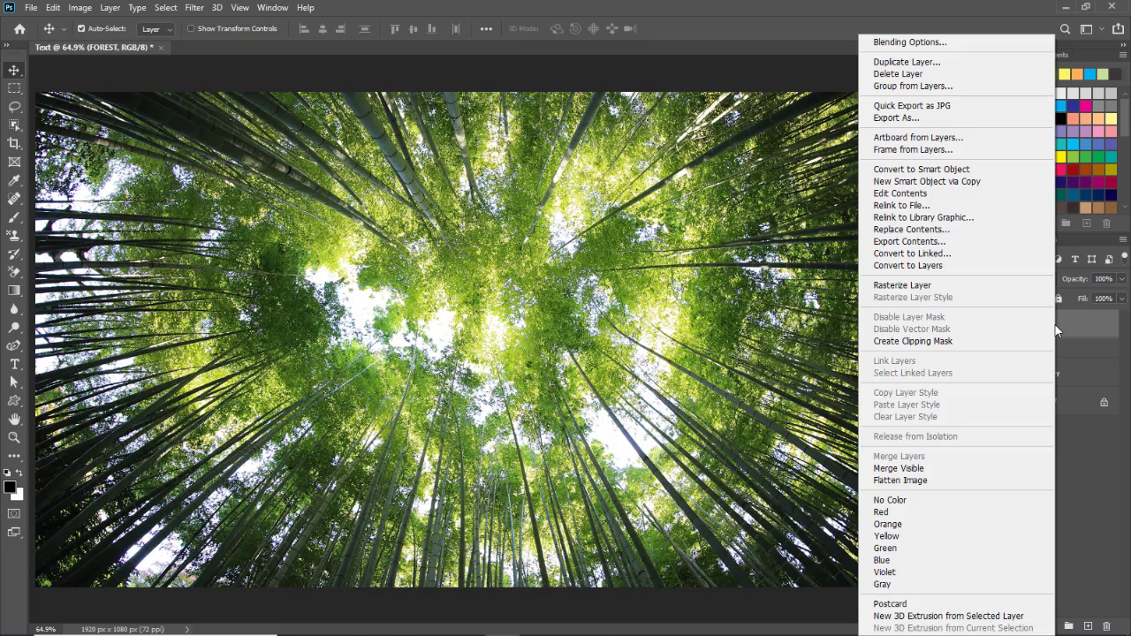
{"action": "left_click", "coordinate": [1002, 344]}
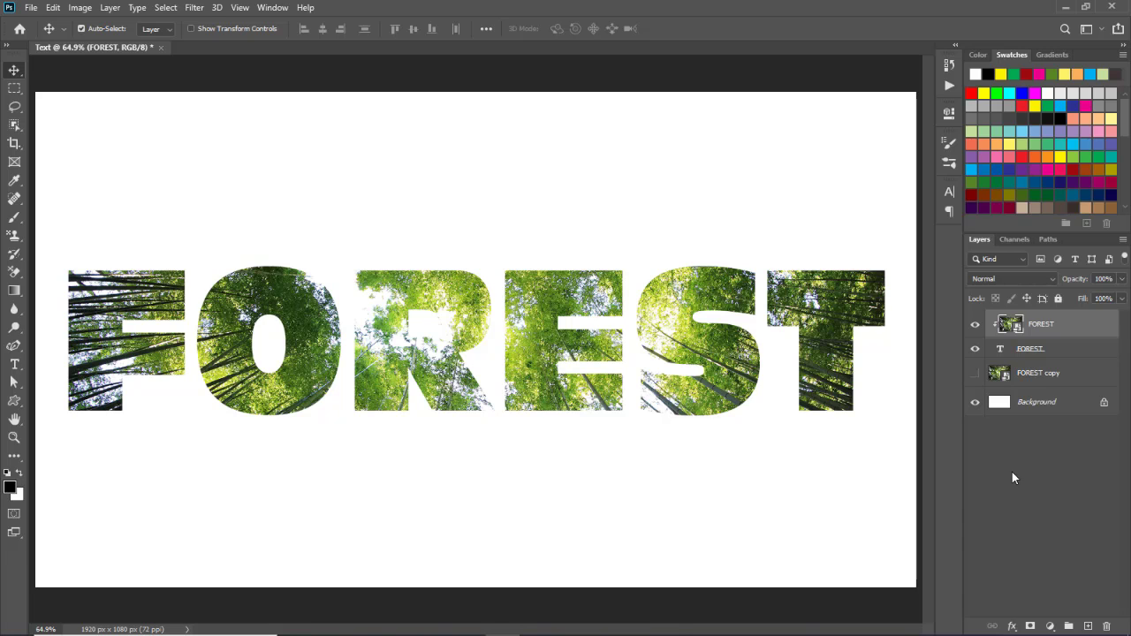
{"action": "key", "text": "ctrl+alt+g"}
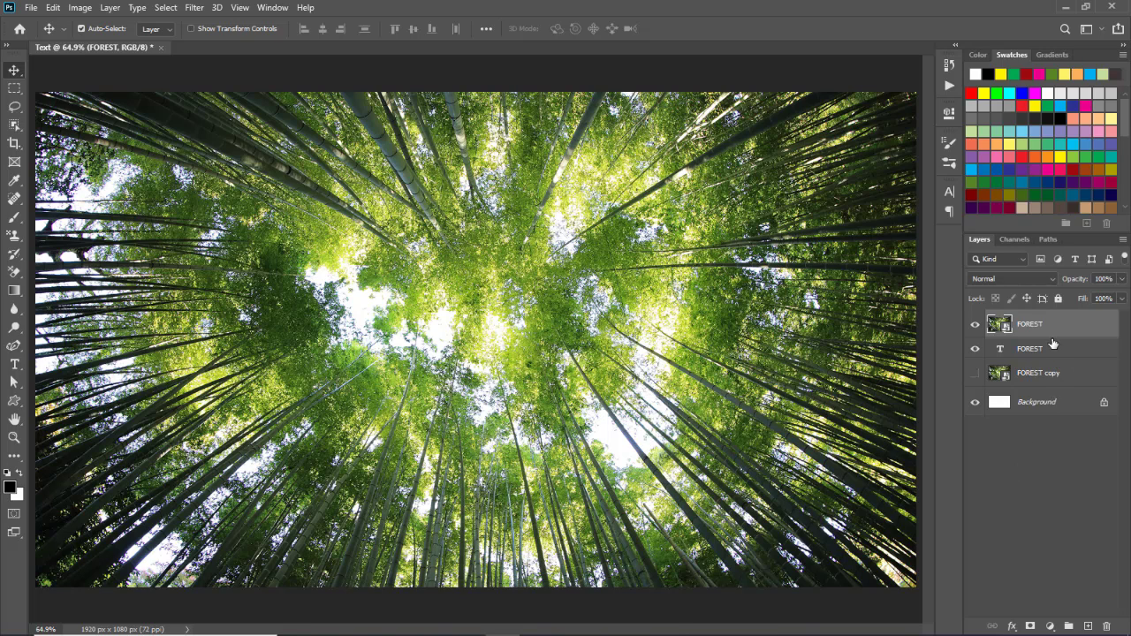
{"action": "left_click_drag", "start_coordinate": [1052, 343], "coordinate": [1043, 334]}
{"action": "left_click", "coordinate": [1052, 334], "text": "alt"}
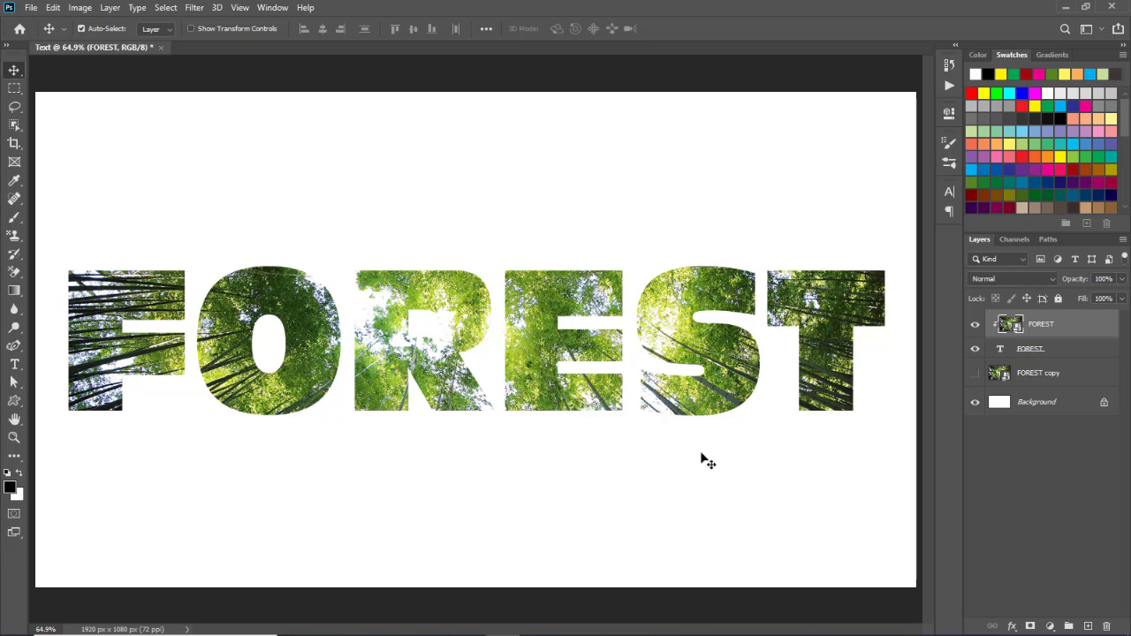
{"action": "mouse_move", "coordinate": [550, 368]}
{"action": "left_mouse_down"}
{"action": "mouse_move", "coordinate": [521, 442]}
{"action": "mouse_move", "coordinate": [546, 397]}
{"action": "mouse_move", "coordinate": [540, 341]}
{"action": "mouse_move", "coordinate": [544, 408]}
{"action": "left_mouse_up"}
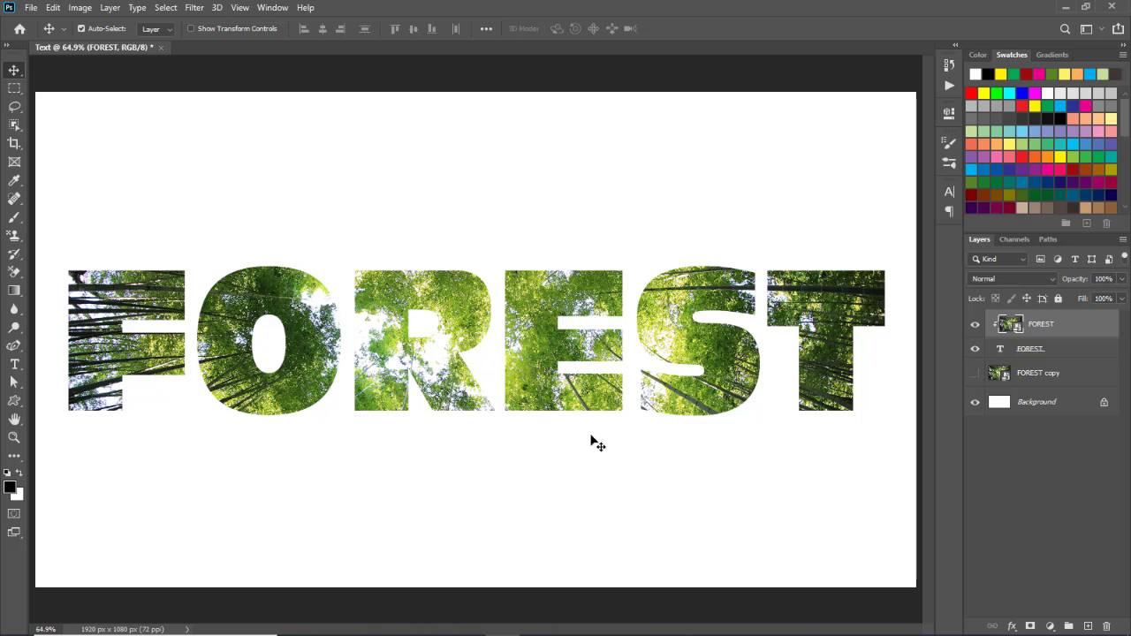
Apply a drop shadow to the FOREST text layer with shortened distance and softened size.
{"action": "left_click", "coordinate": [1066, 353]}
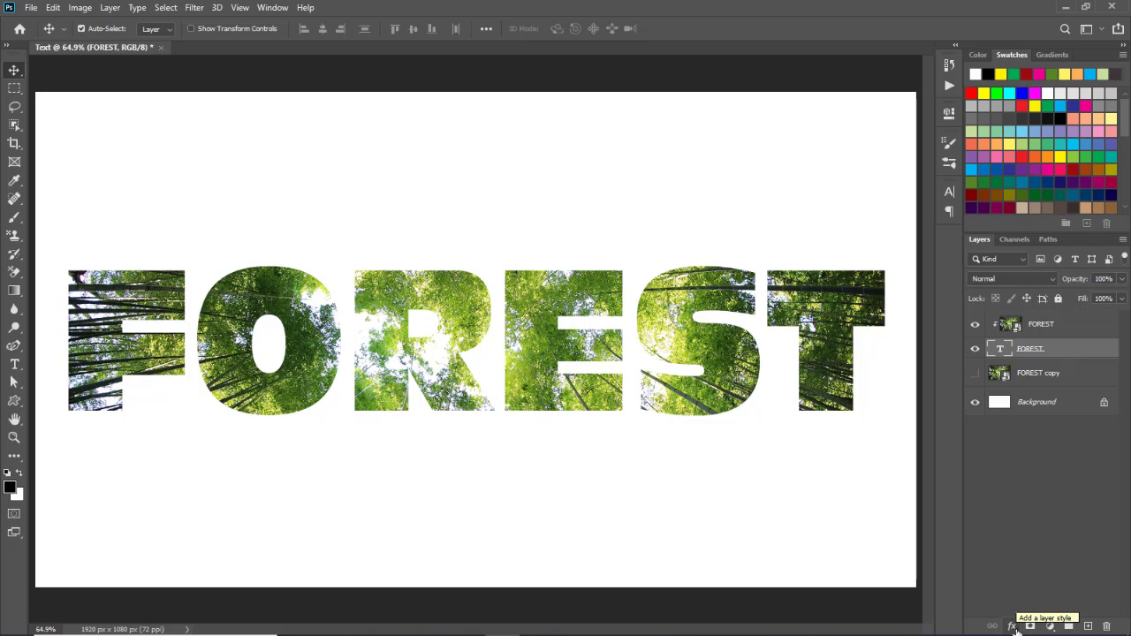
{"action": "left_click", "coordinate": [1012, 627]}
{"action": "left_click", "coordinate": [1107, 620]}
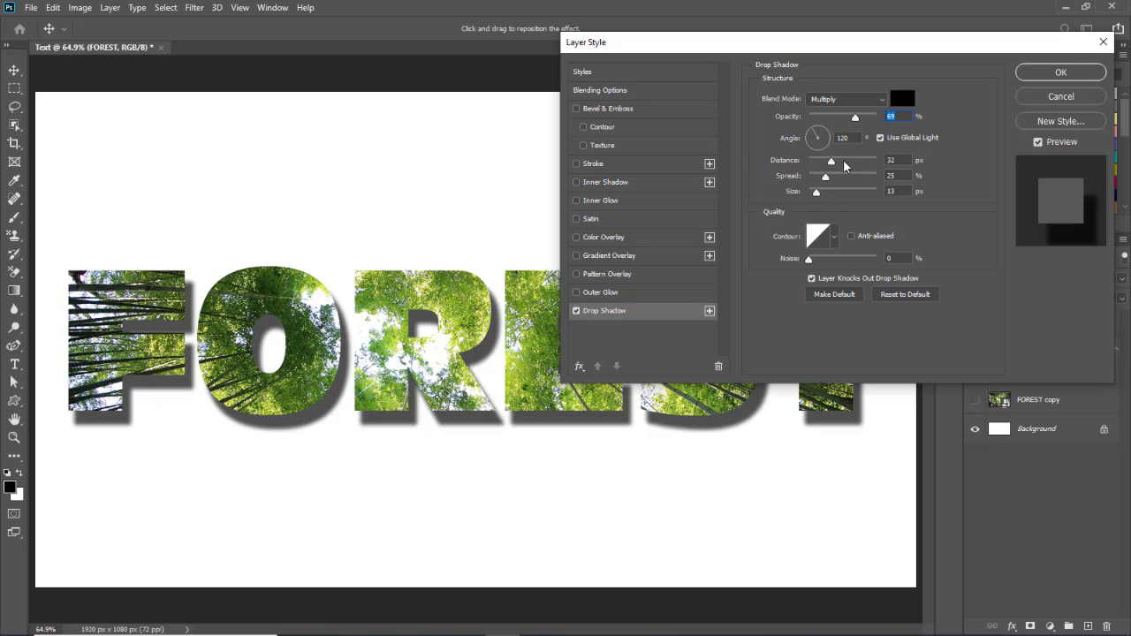
{"action": "mouse_move", "coordinate": [838, 163]}
{"action": "left_mouse_down"}
{"action": "mouse_move", "coordinate": [817, 167]}
{"action": "mouse_move", "coordinate": [885, 171]}
{"action": "mouse_move", "coordinate": [826, 169]}
{"action": "left_mouse_up"}
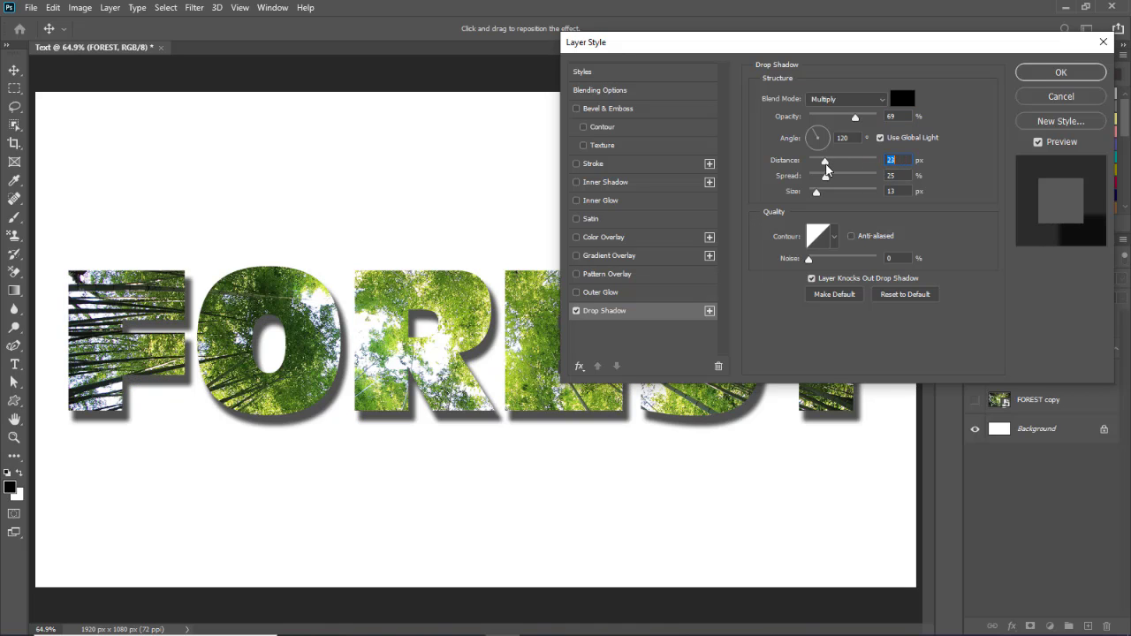
{"action": "left_click_drag", "start_coordinate": [826, 168], "coordinate": [844, 184]}
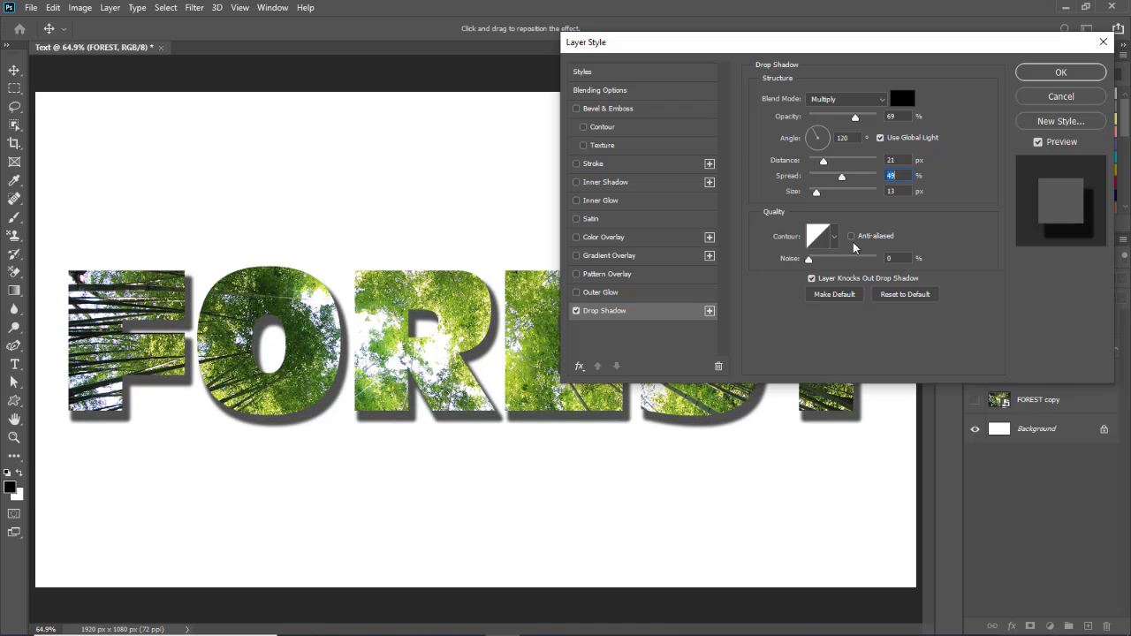
{"action": "mouse_move", "coordinate": [806, 196]}
{"action": "left_mouse_down"}
{"action": "mouse_move", "coordinate": [826, 194]}
{"action": "mouse_move", "coordinate": [815, 205]}
{"action": "left_mouse_up"}
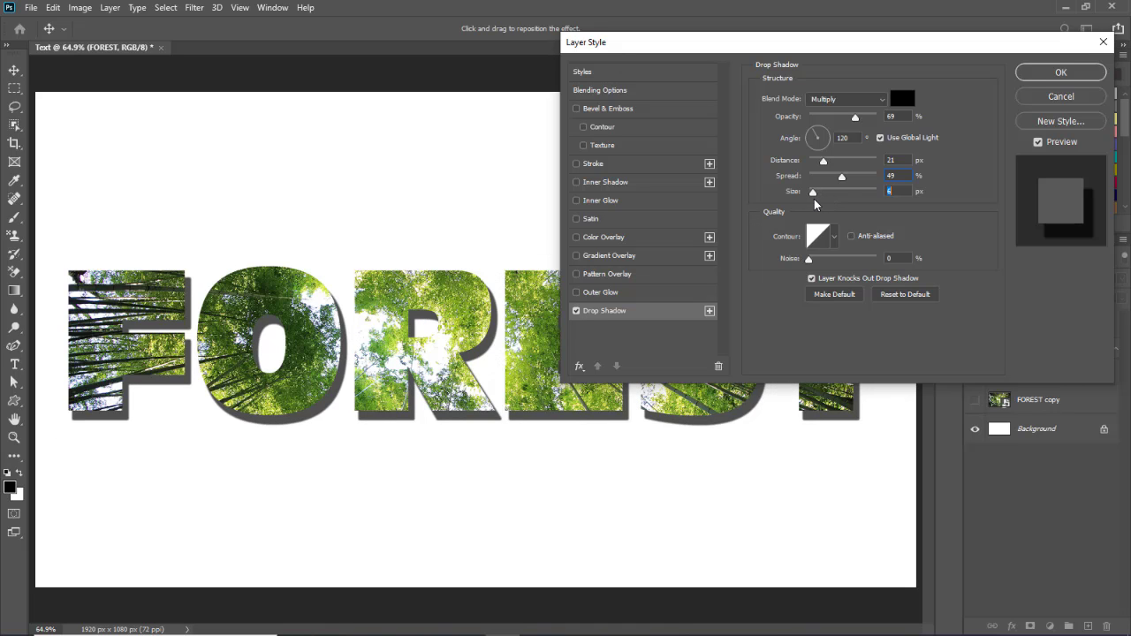
{"action": "left_click", "coordinate": [1060, 73]}
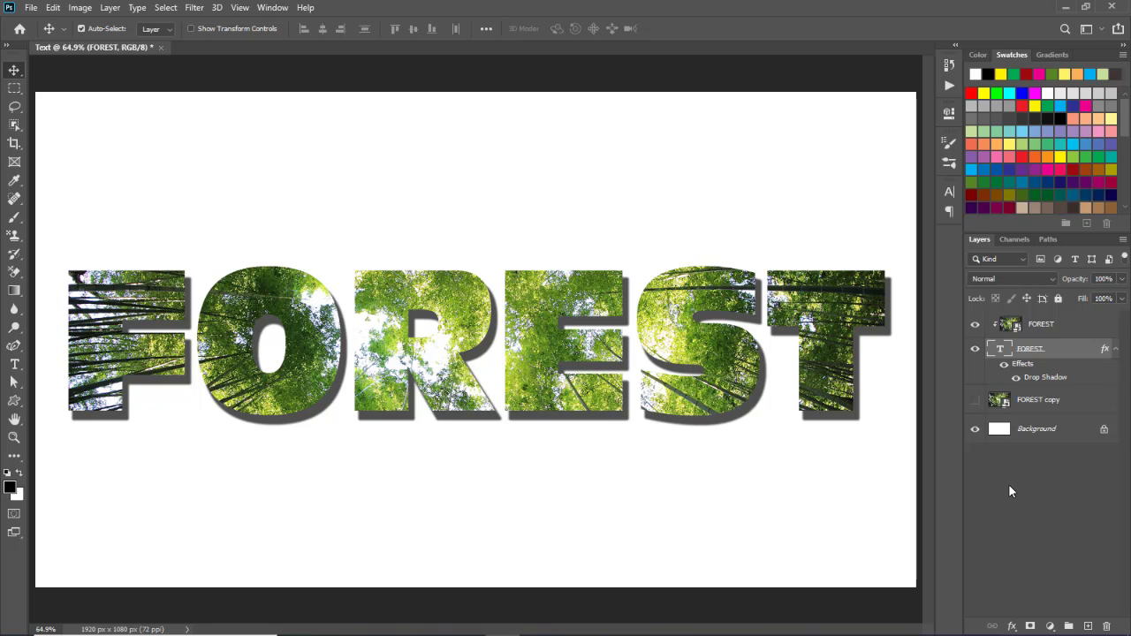
Select the Background layer as the insertion point for the animal images.
{"action": "left_click", "coordinate": [1045, 428]}
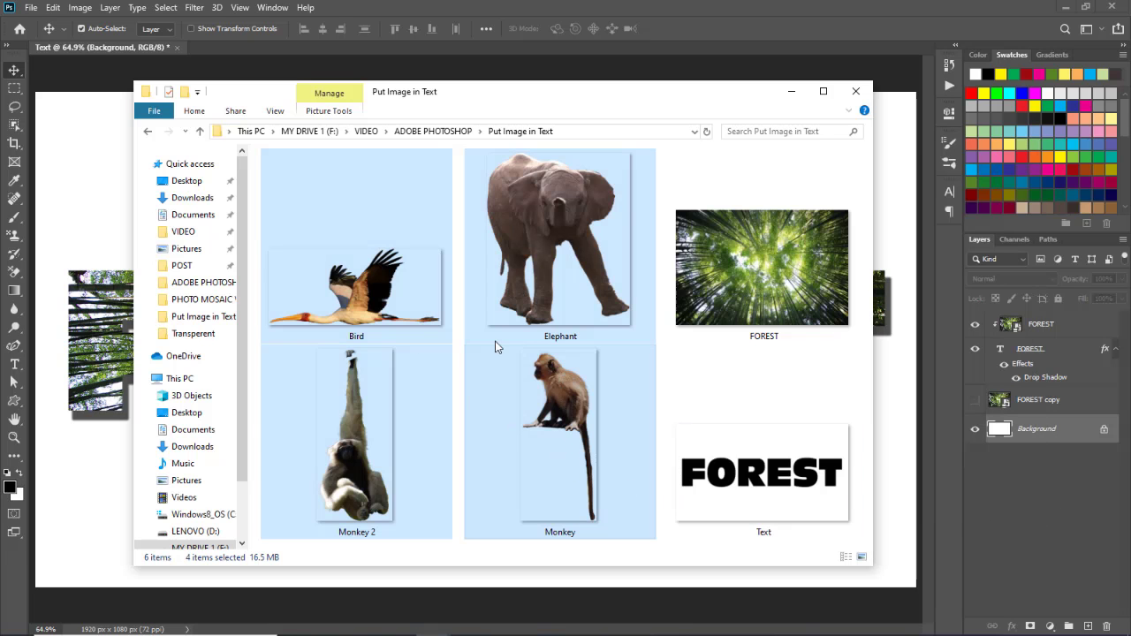
Bring the four animal images into the document and hide the Monkey, Bird and Elephant layers.
{"action": "left_click_drag", "start_coordinate": [498, 402], "coordinate": [106, 459]}
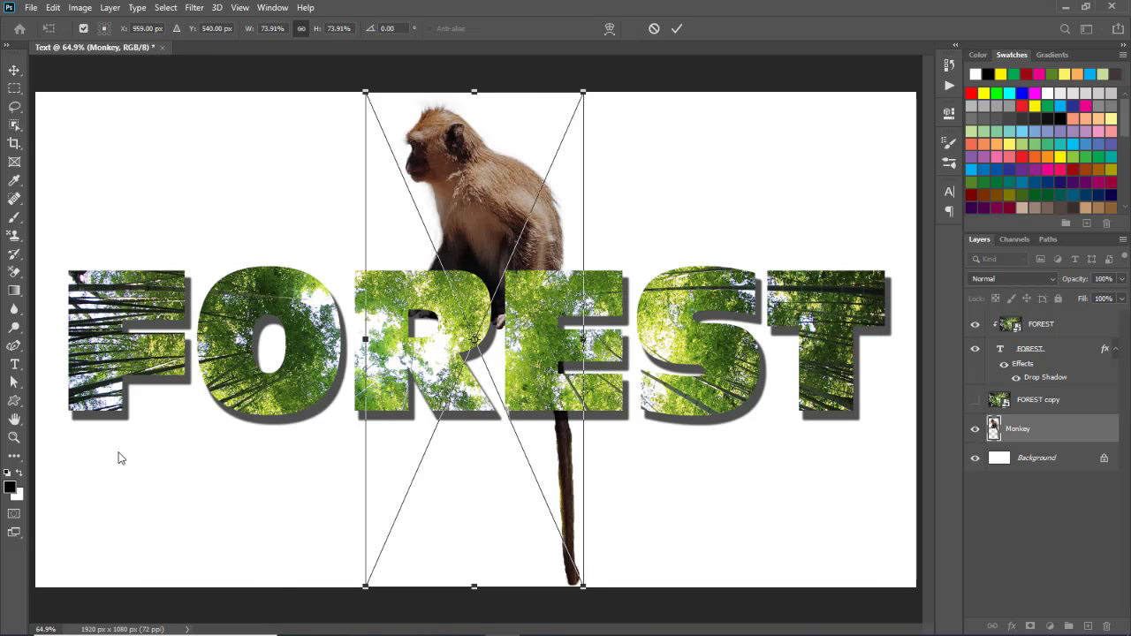
{"action": "key", "text": "Return"}
{"action": "key", "text": "Return"}
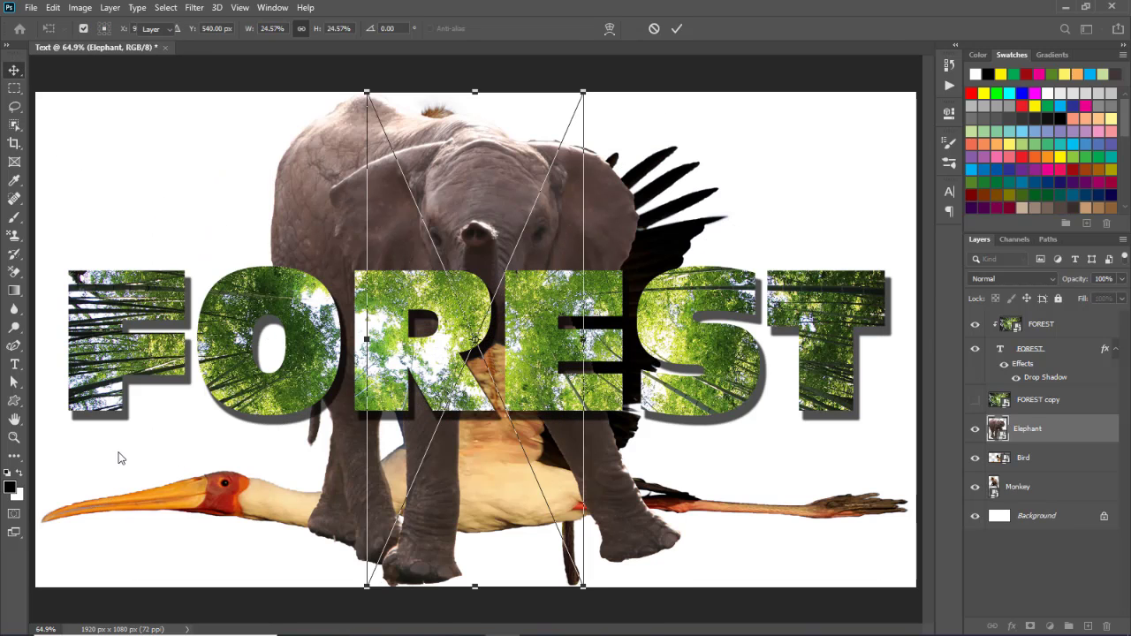
{"action": "key", "text": "Return"}
{"action": "key", "text": "Return"}
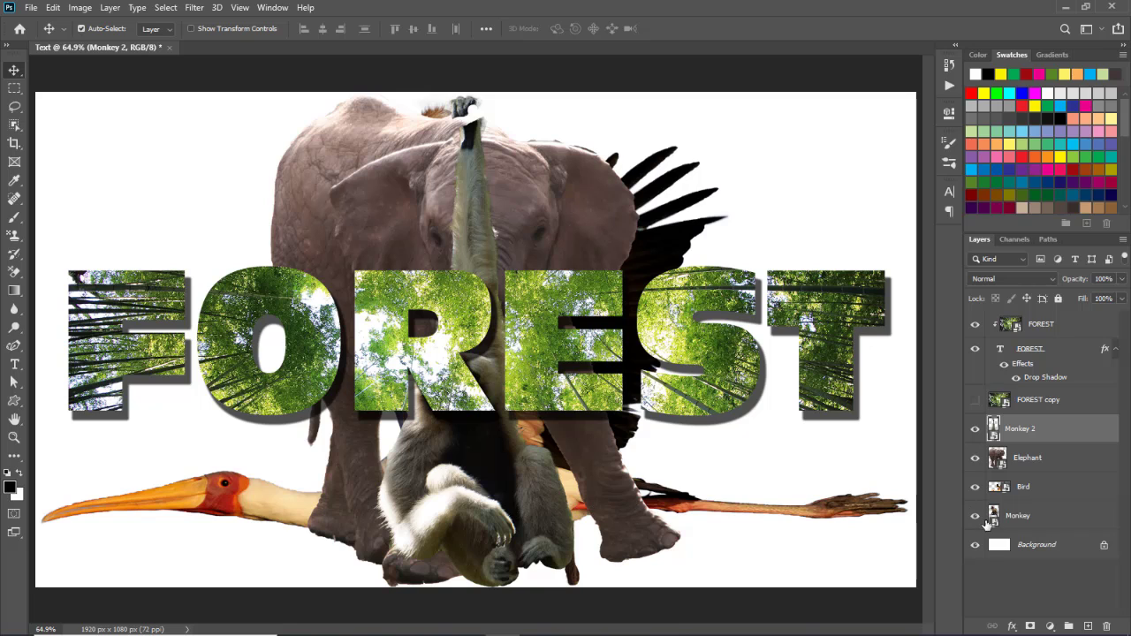
{"action": "left_click_drag", "start_coordinate": [975, 516], "coordinate": [976, 458]}
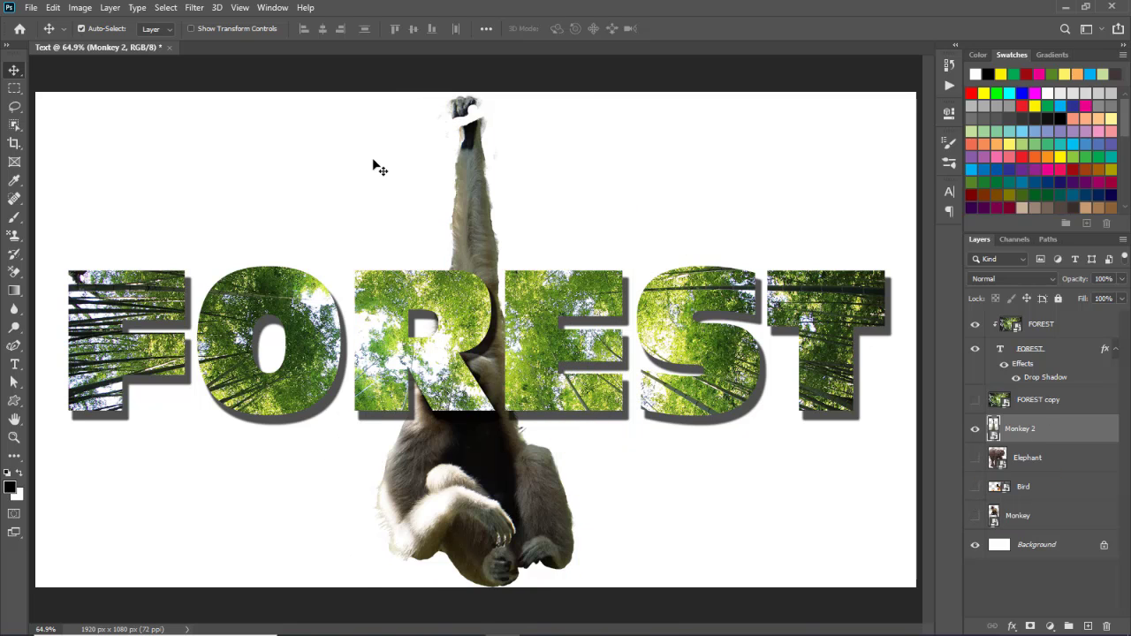
Resize the hanging monkey and position it hanging below the O.
{"action": "key", "text": "ctrl+t"}
{"action": "left_click_drag", "start_coordinate": [580, 89], "coordinate": [429, 418]}
{"action": "left_click_drag", "start_coordinate": [410, 484], "coordinate": [290, 429]}
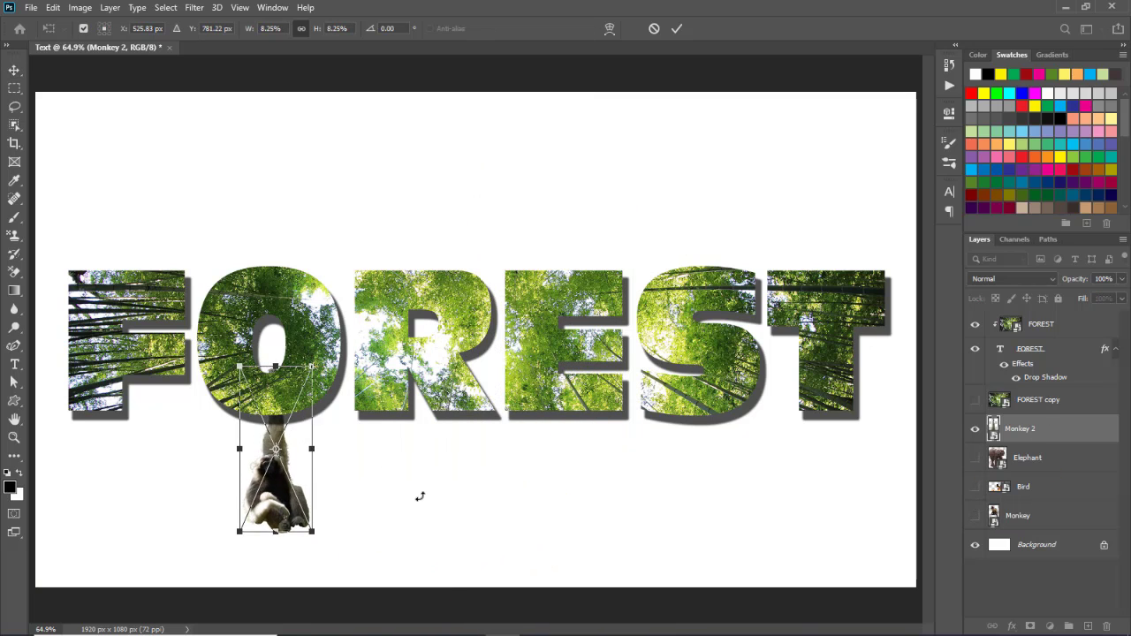
{"action": "left_click_drag", "start_coordinate": [238, 531], "coordinate": [229, 570]}
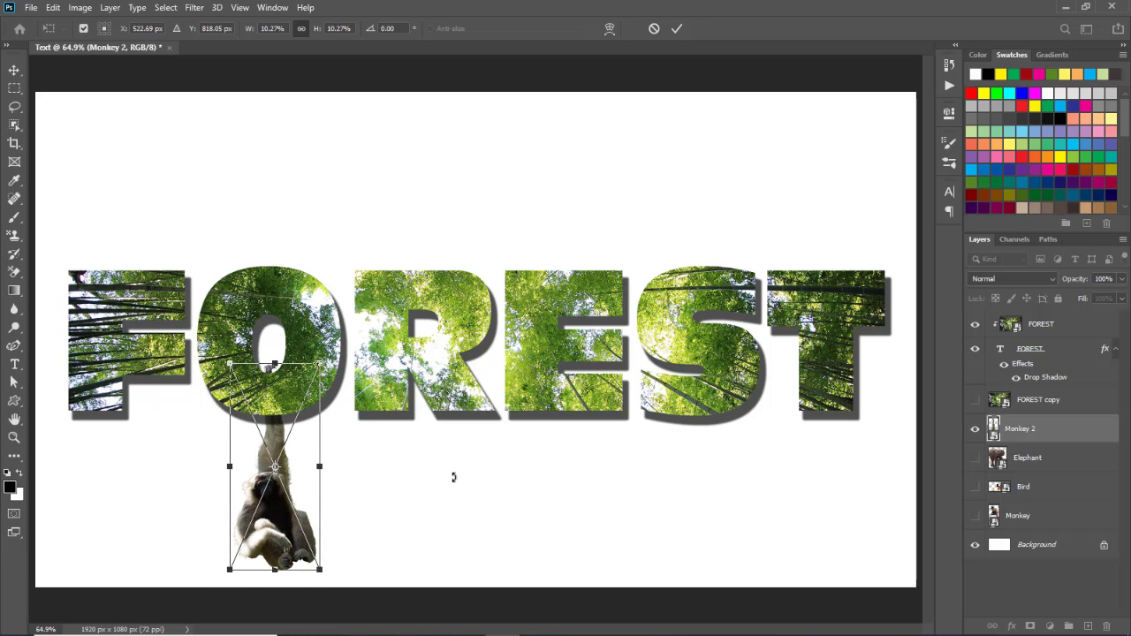
{"action": "key", "text": "Return"}
Show the elephant, shrink it and set it on top of the F.
{"action": "left_click", "coordinate": [975, 457]}
{"action": "left_click", "coordinate": [1027, 457]}
{"action": "key", "text": "ctrl+t"}
{"action": "left_click_drag", "start_coordinate": [639, 585], "coordinate": [215, 124]}
{"action": "left_click_drag", "start_coordinate": [150, 194], "coordinate": [125, 187]}
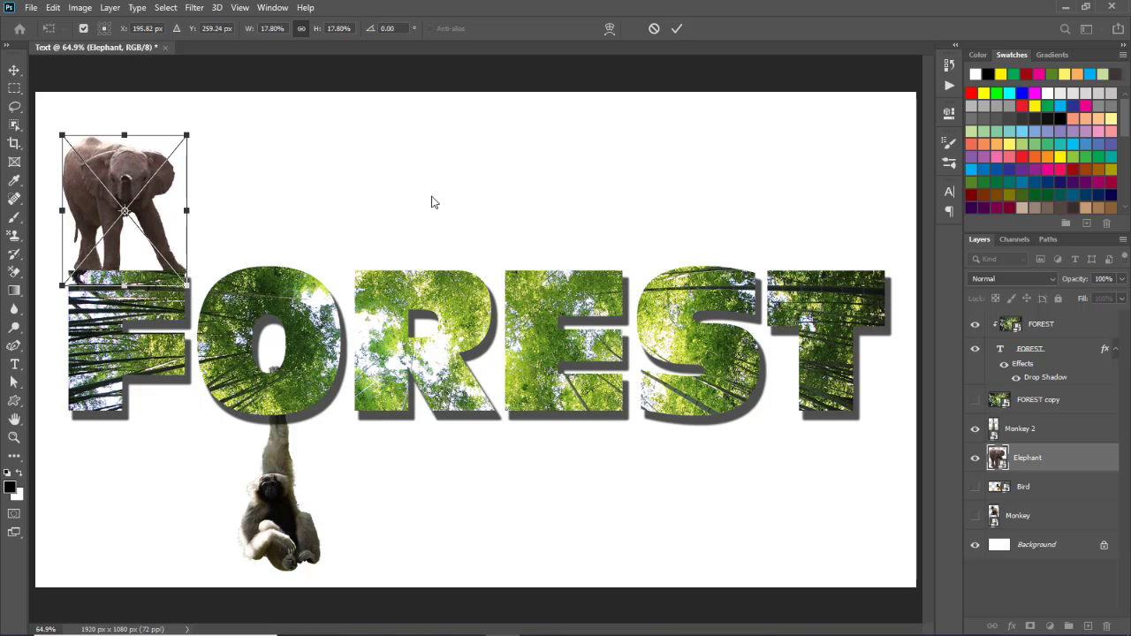
{"action": "key", "text": "Return"}
Show the bird, shrink it and lift it above the middle of FOREST.
{"action": "left_click", "coordinate": [976, 486]}
{"action": "left_click", "coordinate": [1022, 487]}
{"action": "key", "text": "ctrl+t"}
{"action": "left_click_drag", "start_coordinate": [909, 144], "coordinate": [585, 232]}
{"action": "left_click_drag", "start_coordinate": [222, 232], "coordinate": [490, 163]}
{"action": "left_click_drag", "start_coordinate": [565, 207], "coordinate": [506, 129]}
{"action": "key", "text": "Return"}
Show the sitting monkey, shrink it, set it atop the T and tilt it slightly.
{"action": "left_click", "coordinate": [975, 515]}
{"action": "left_click", "coordinate": [1017, 515]}
{"action": "key", "text": "ctrl+t"}
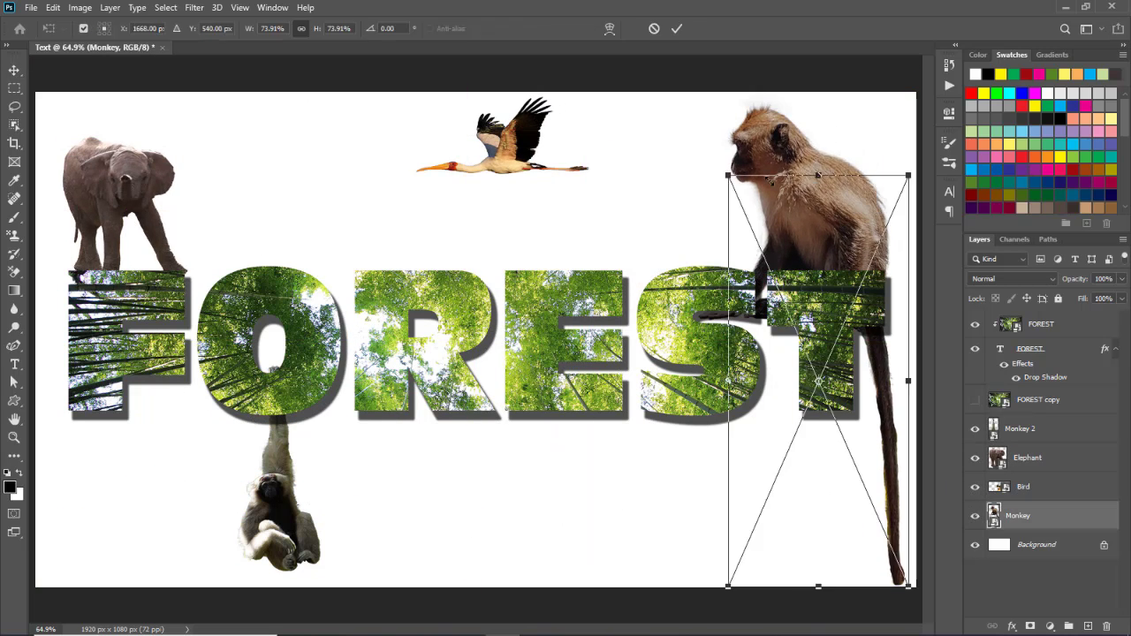
{"action": "left_click_drag", "start_coordinate": [777, 193], "coordinate": [795, 265]}
{"action": "left_click_drag", "start_coordinate": [822, 309], "coordinate": [844, 291]}
{"action": "left_click_drag", "start_coordinate": [888, 146], "coordinate": [884, 178]}
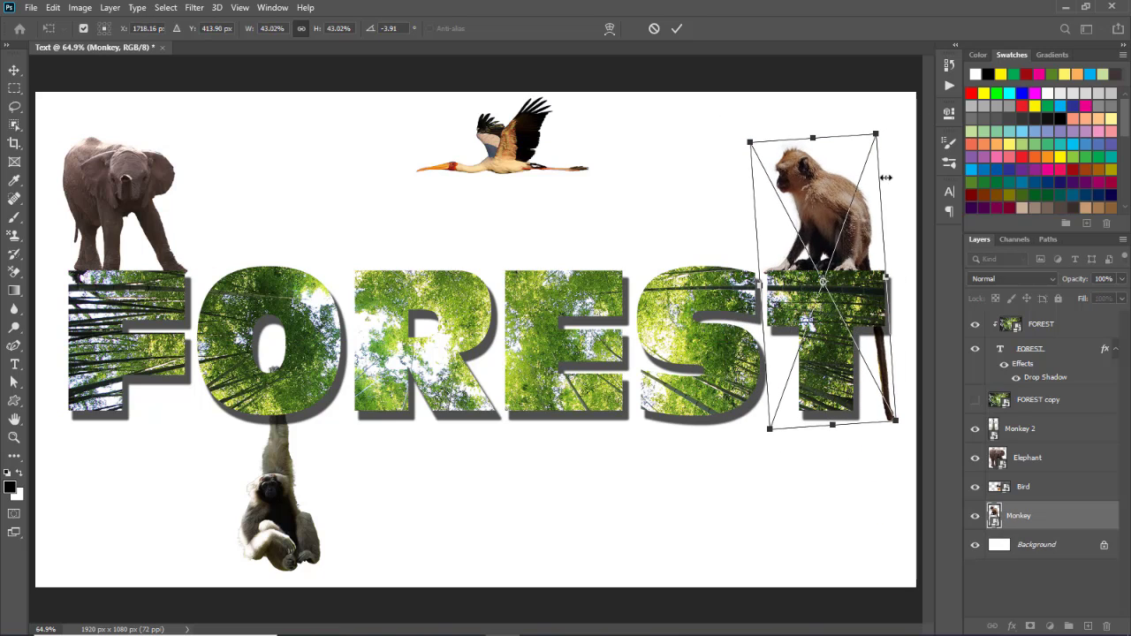
{"action": "key", "text": "Return"}
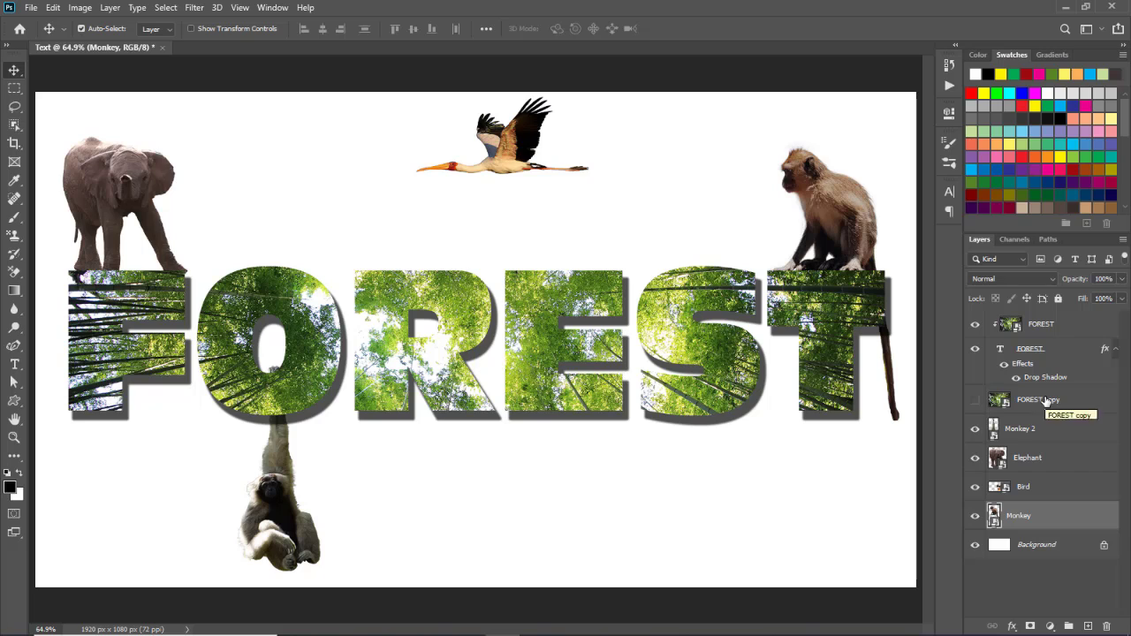
Move the visible FOREST copy layer just above Background and set its opacity to 35%.
{"action": "left_click_drag", "start_coordinate": [1045, 400], "coordinate": [1045, 526]}
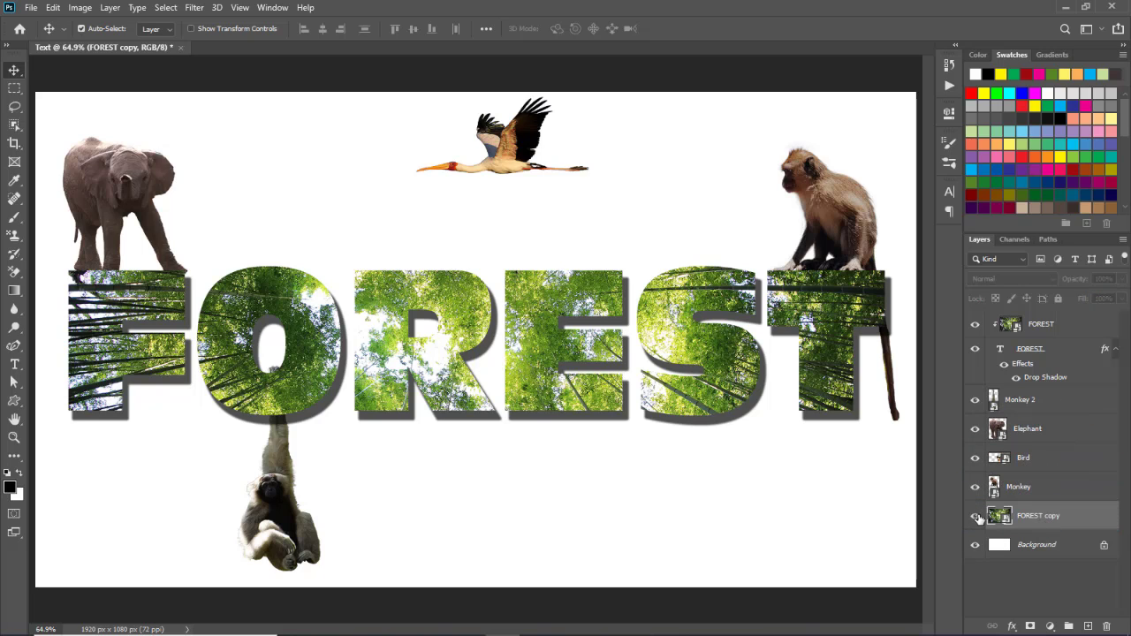
{"action": "left_click", "coordinate": [975, 516]}
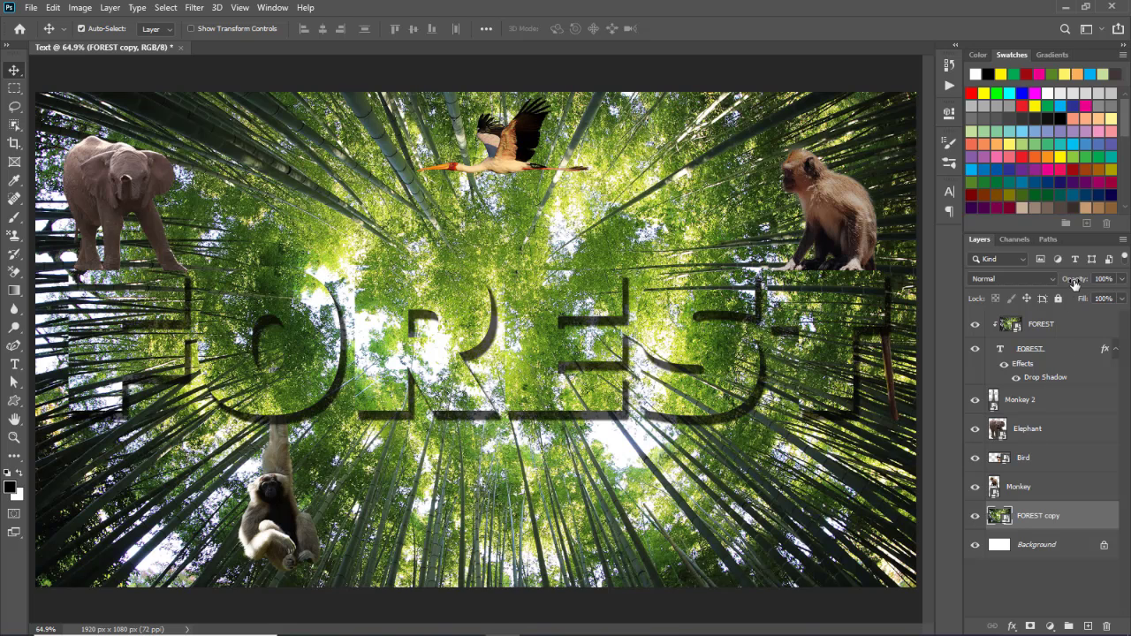
{"action": "left_click_drag", "start_coordinate": [1075, 283], "coordinate": [1039, 285]}
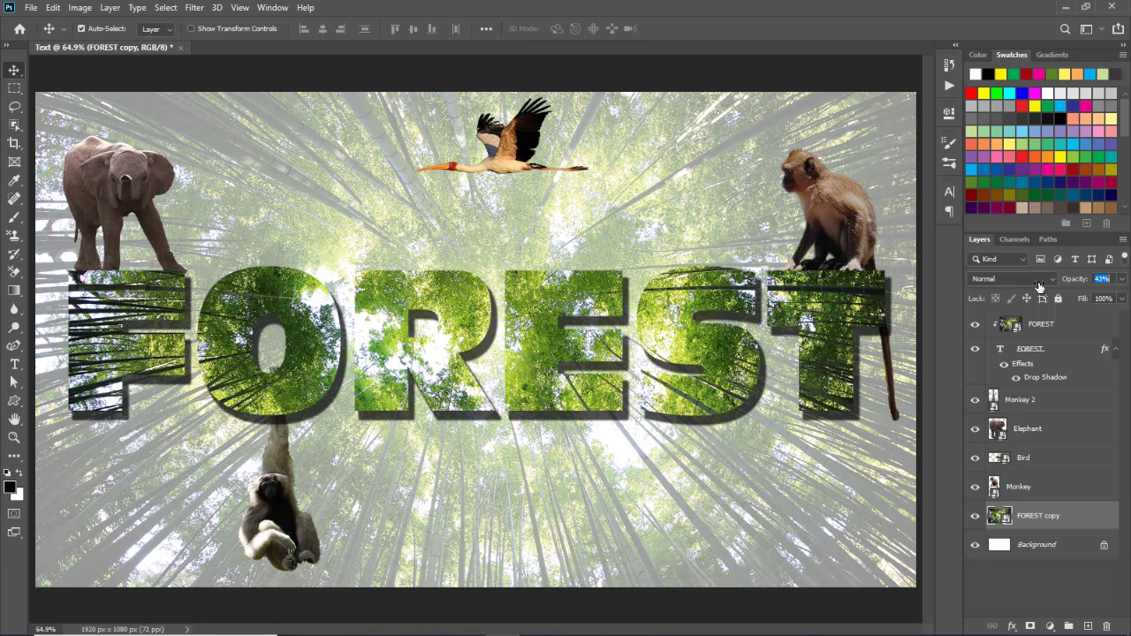
{"action": "key", "text": "Return"}
{"action": "left_click_drag", "start_coordinate": [1080, 282], "coordinate": [1077, 281]}
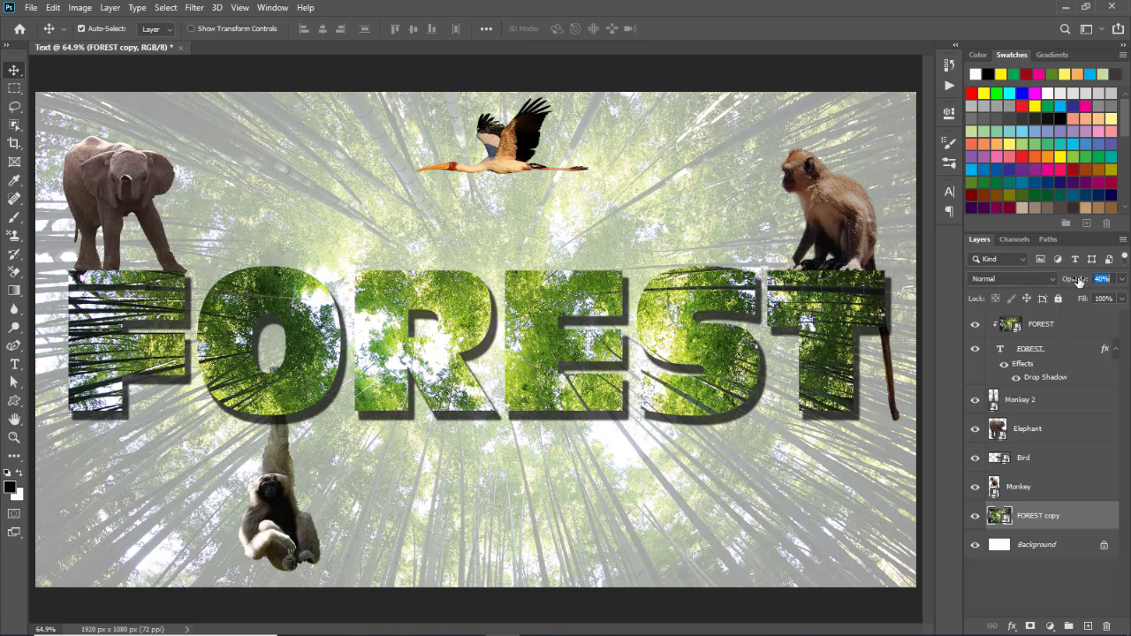
{"action": "left_click_drag", "start_coordinate": [1078, 281], "coordinate": [1073, 287]}
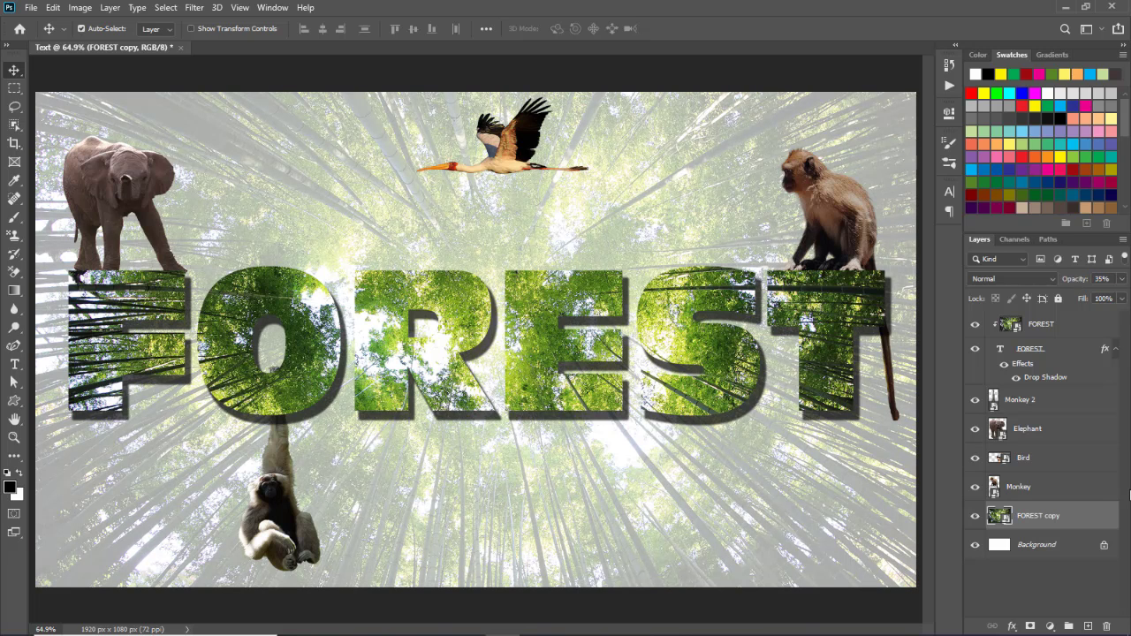